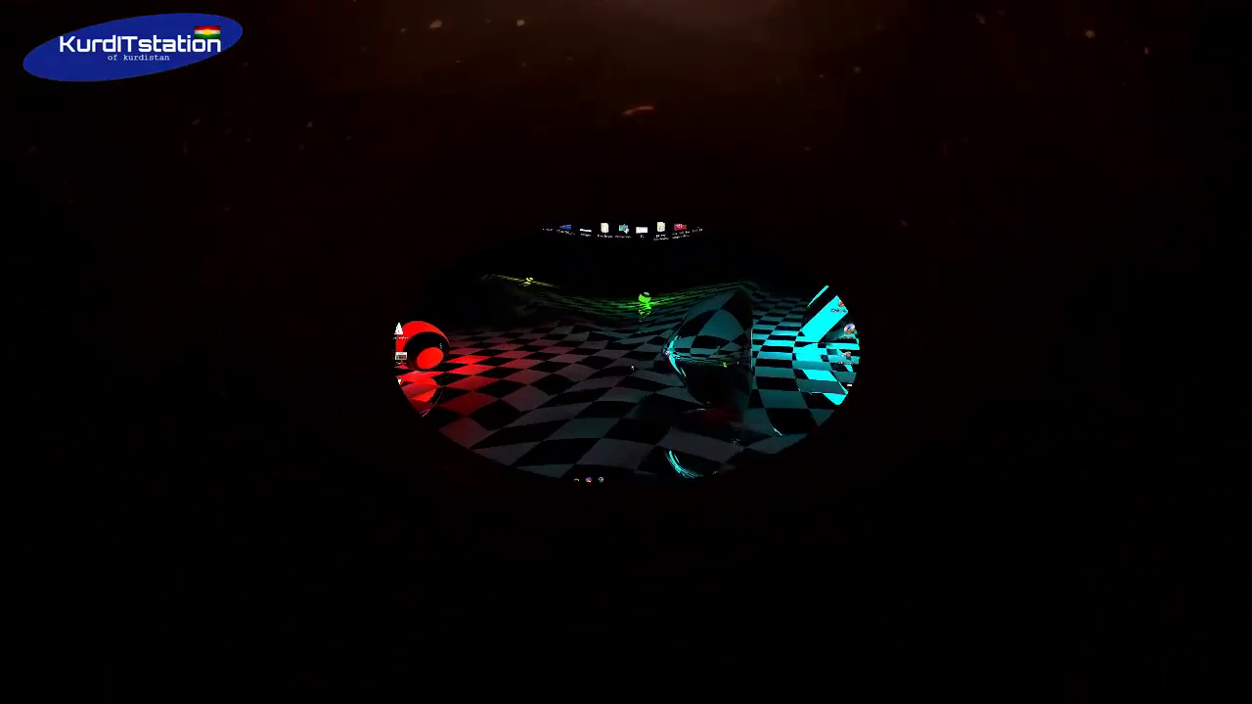
# Step: Refresh the desktop, then bring up the YouTube channel and the Google Images result showing 3.20 GB usable RAM
pyautogui.rightClick(620, 281)
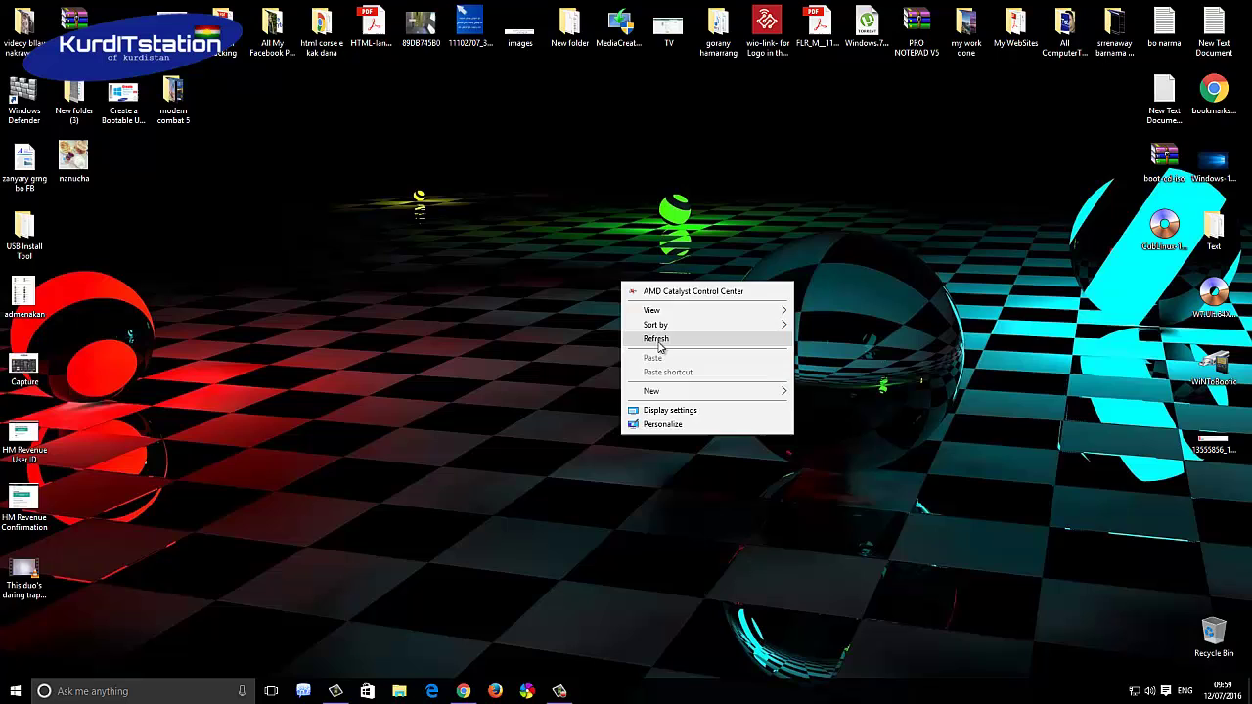
pyautogui.click(656, 340)
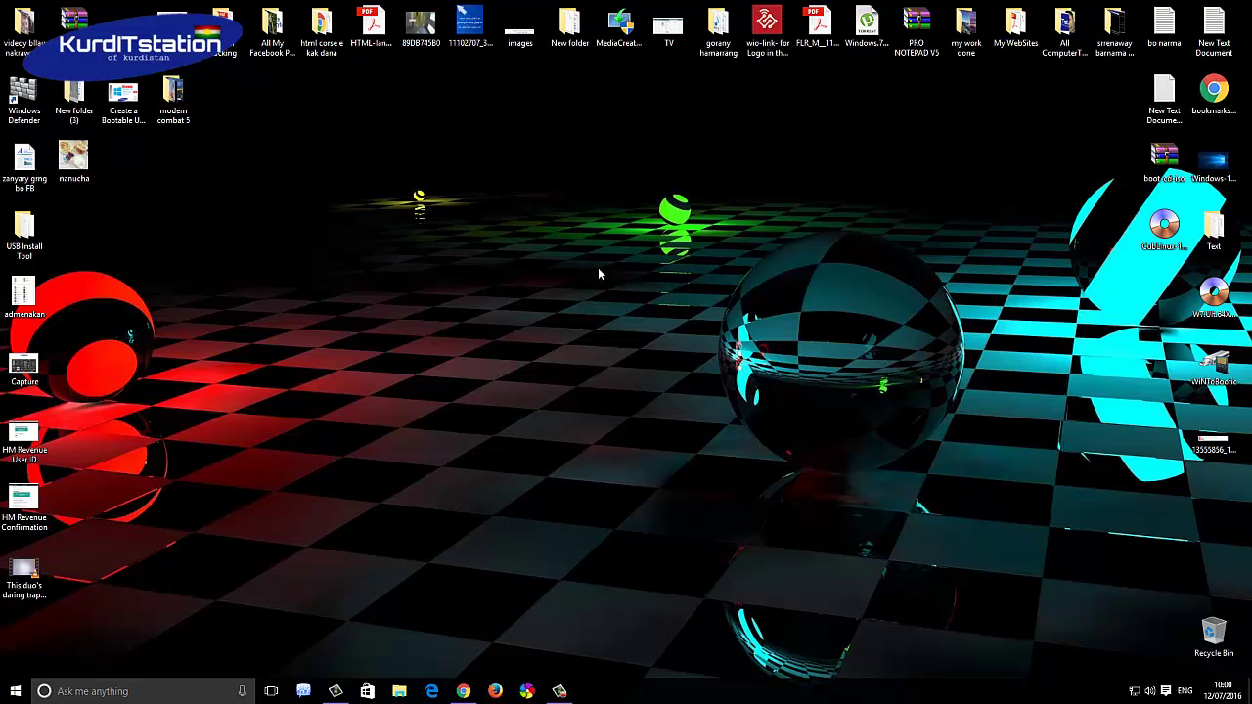
pyautogui.rightClick(614, 291)
pyautogui.rightClick(607, 267)
pyautogui.click(640, 324)
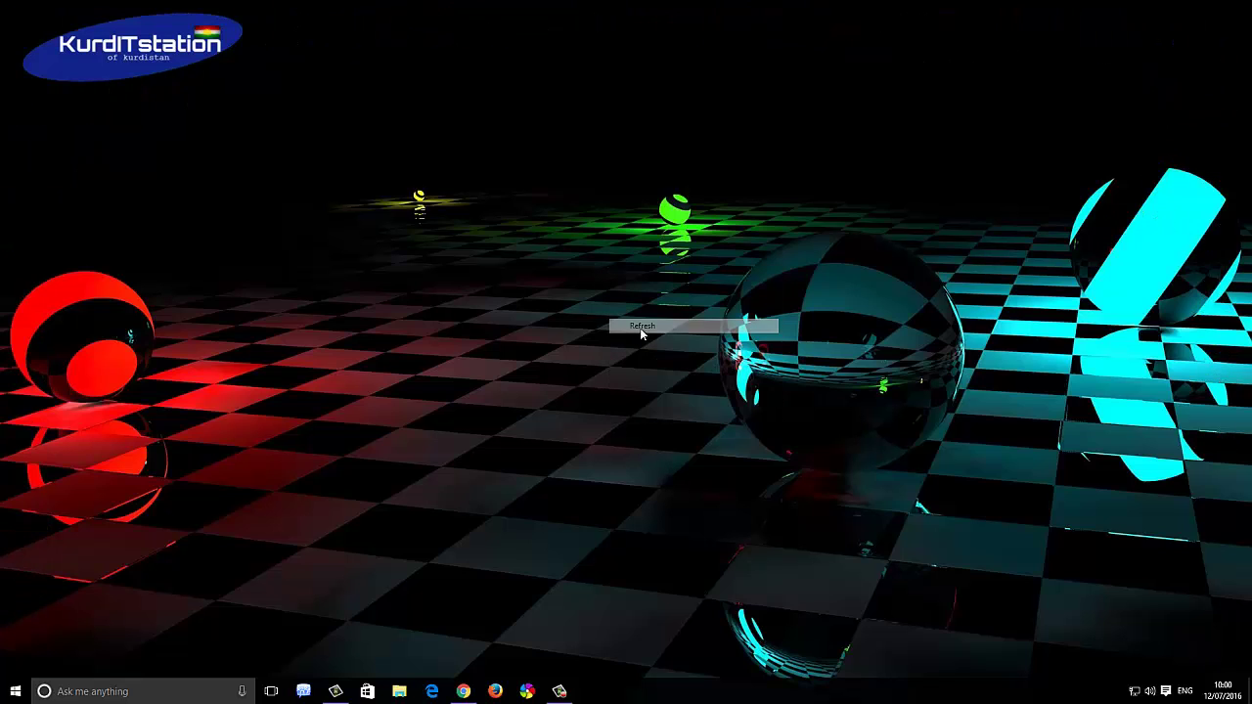
pyautogui.click(463, 691)
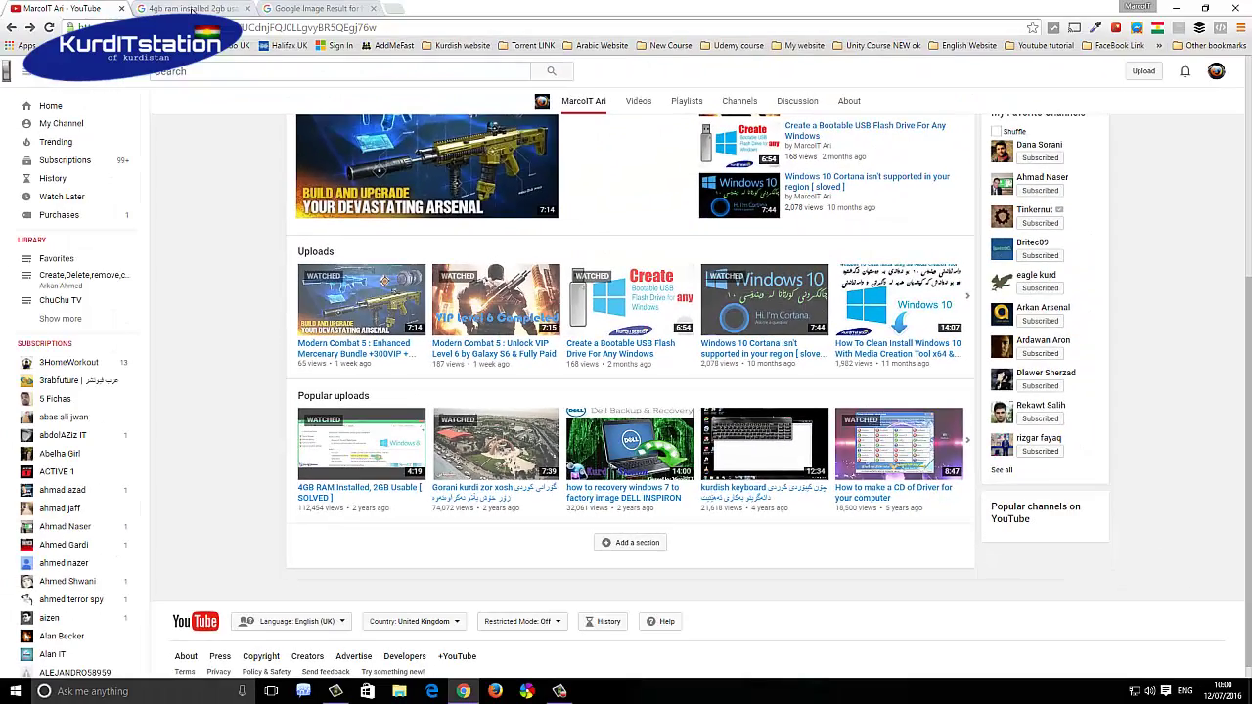
pyautogui.click(188, 9)
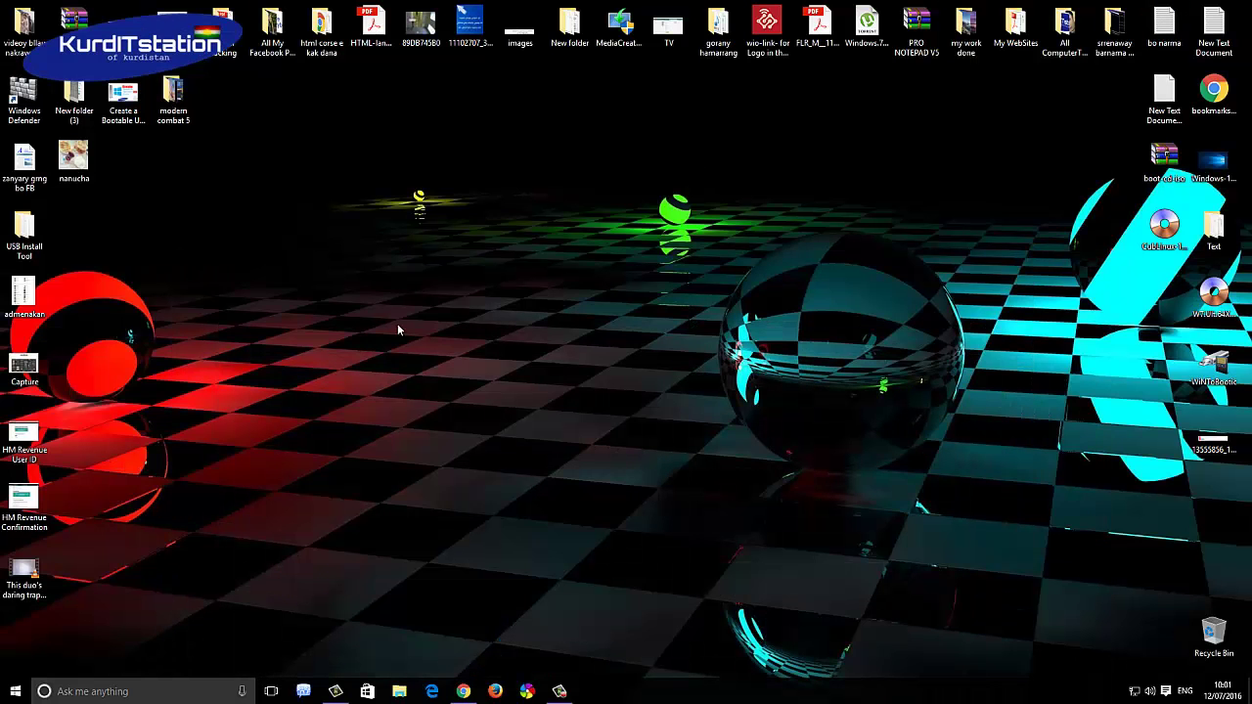
# Step: Refresh the desktop twice from its right-click menu
pyautogui.rightClick(559, 268)
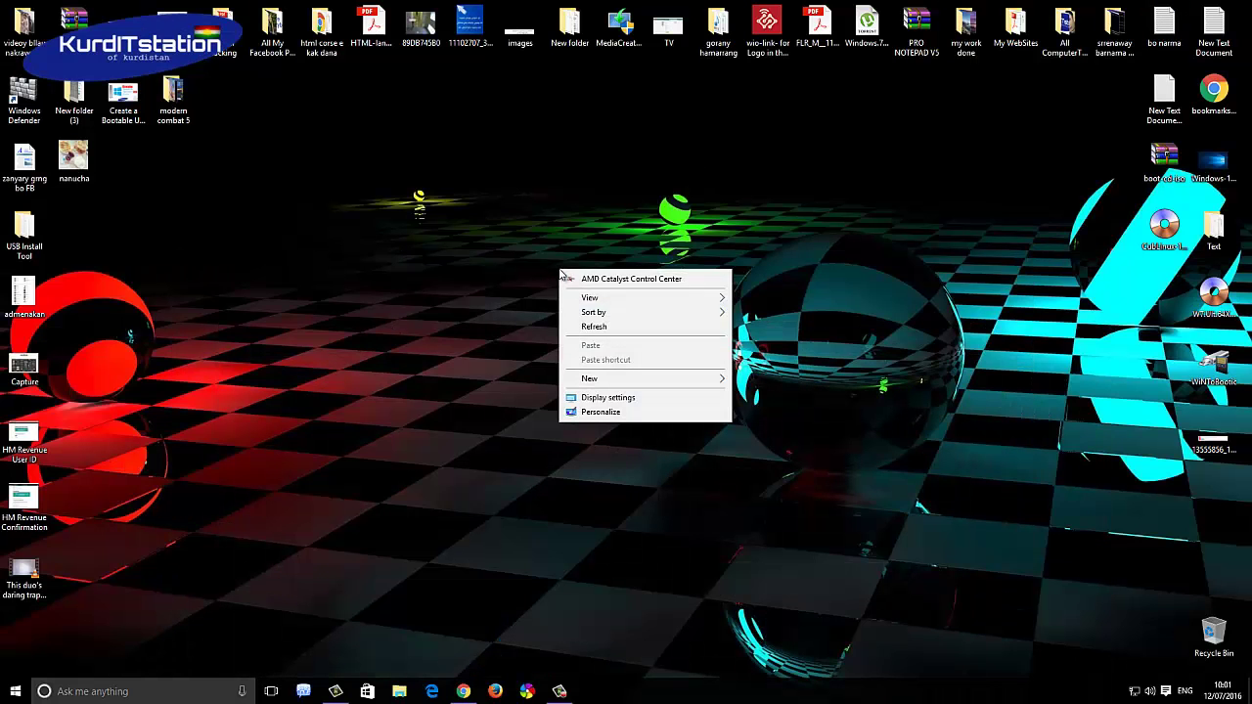
pyautogui.click(615, 328)
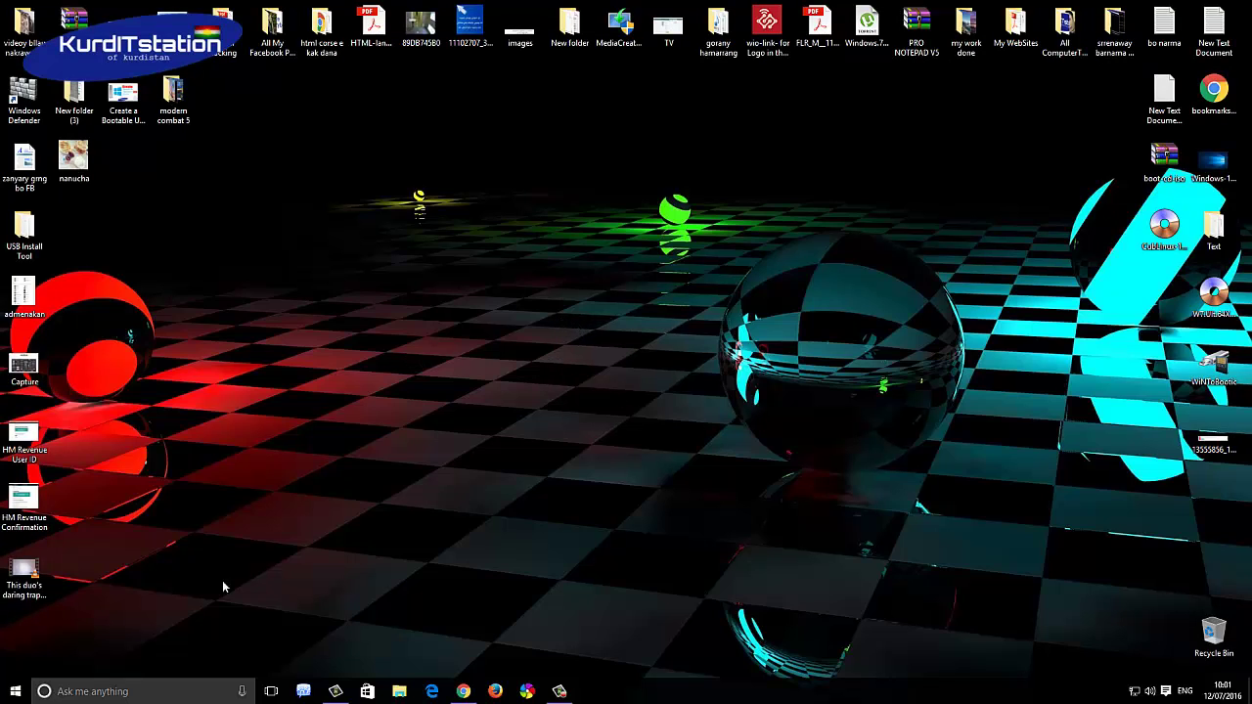
pyautogui.rightClick(601, 297)
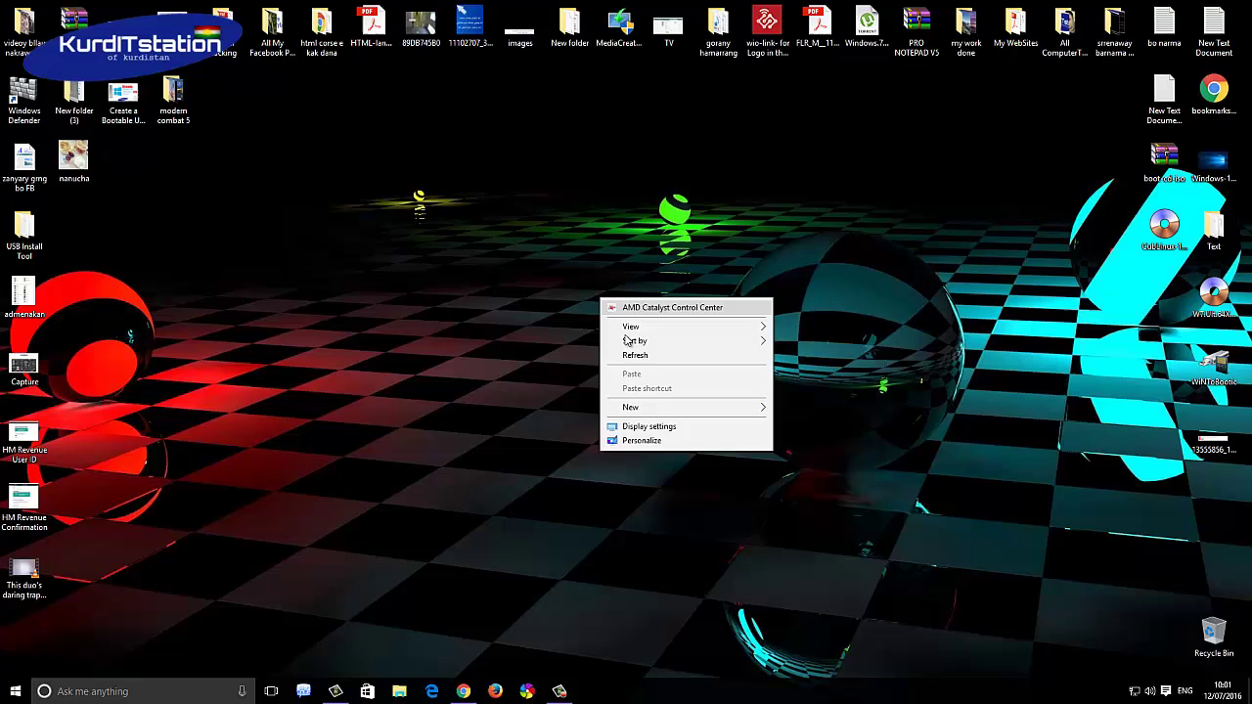
pyautogui.click(629, 356)
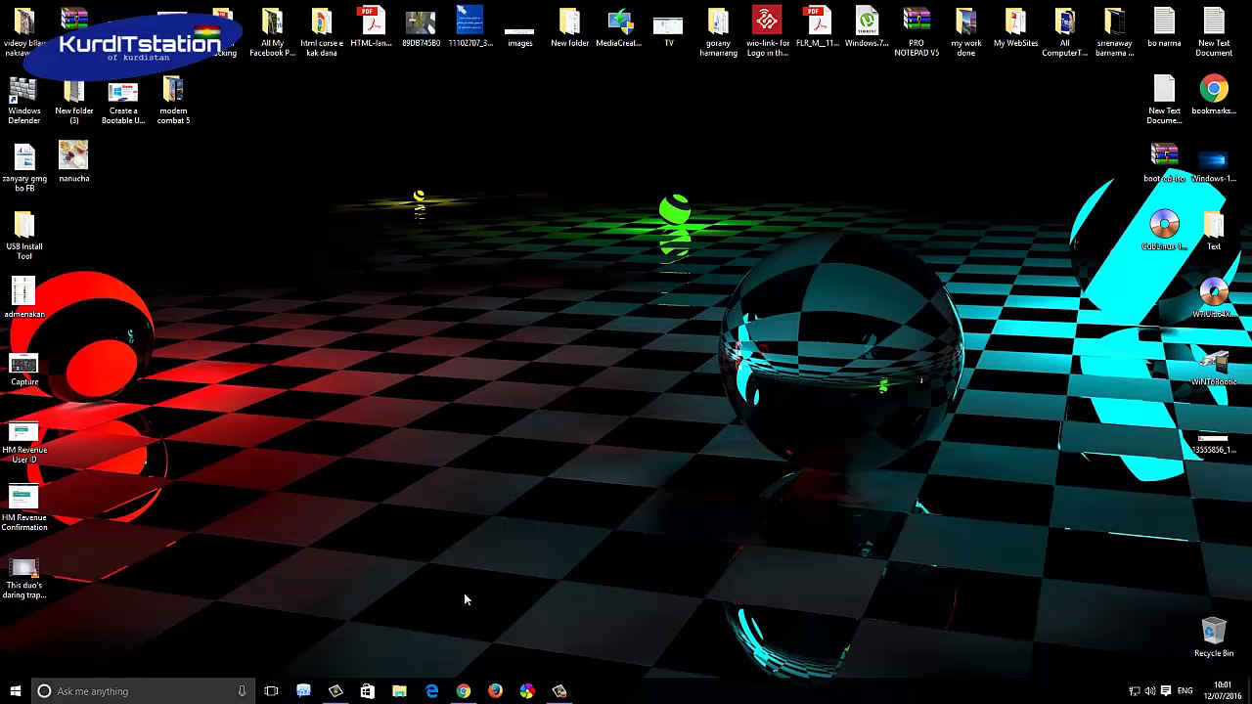
# Step: In File Explorer, close the USB Install Tool folder and open This PC's Properties
pyautogui.click(399, 692)
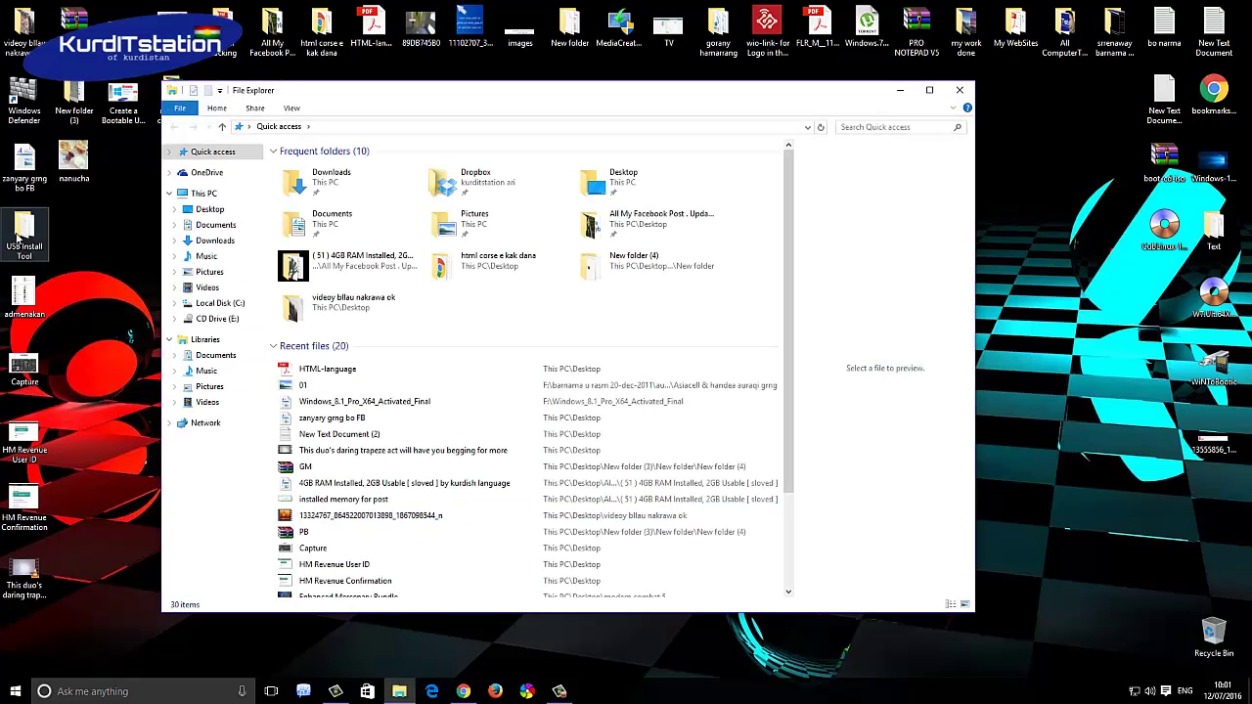
pyautogui.doubleClick(24, 235)
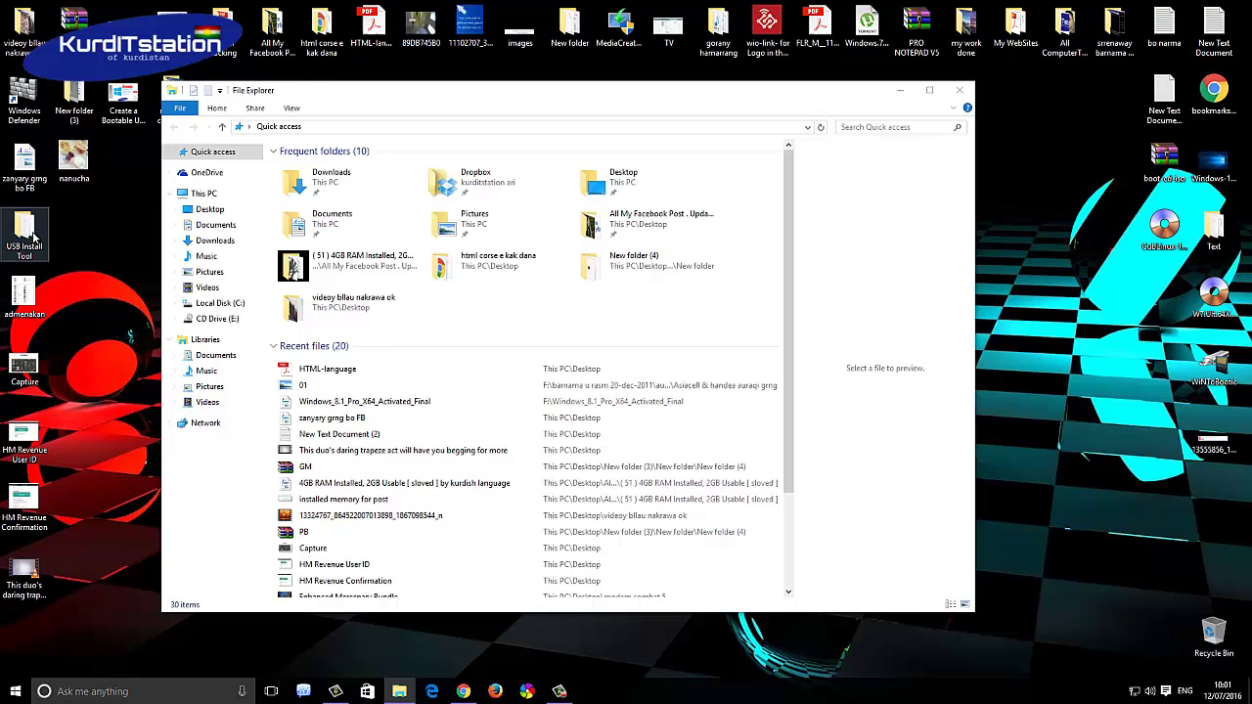
pyautogui.click(929, 110)
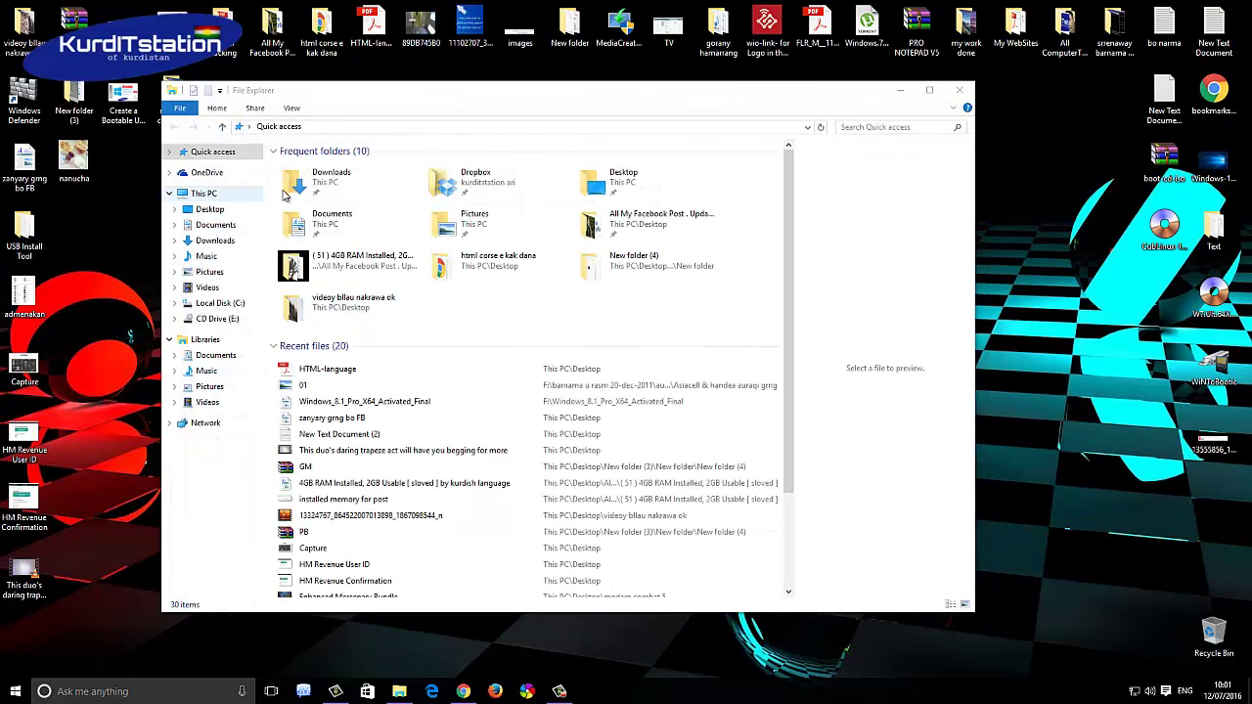
pyautogui.click(203, 193)
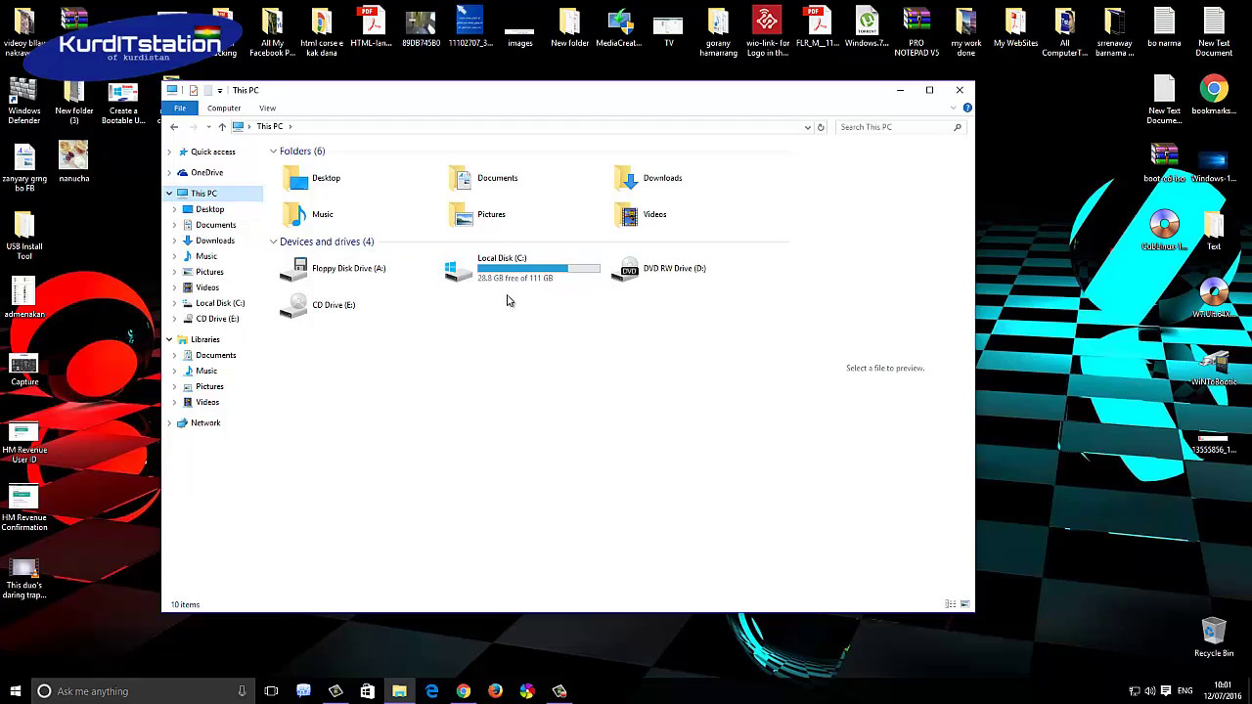
pyautogui.rightClick(202, 194)
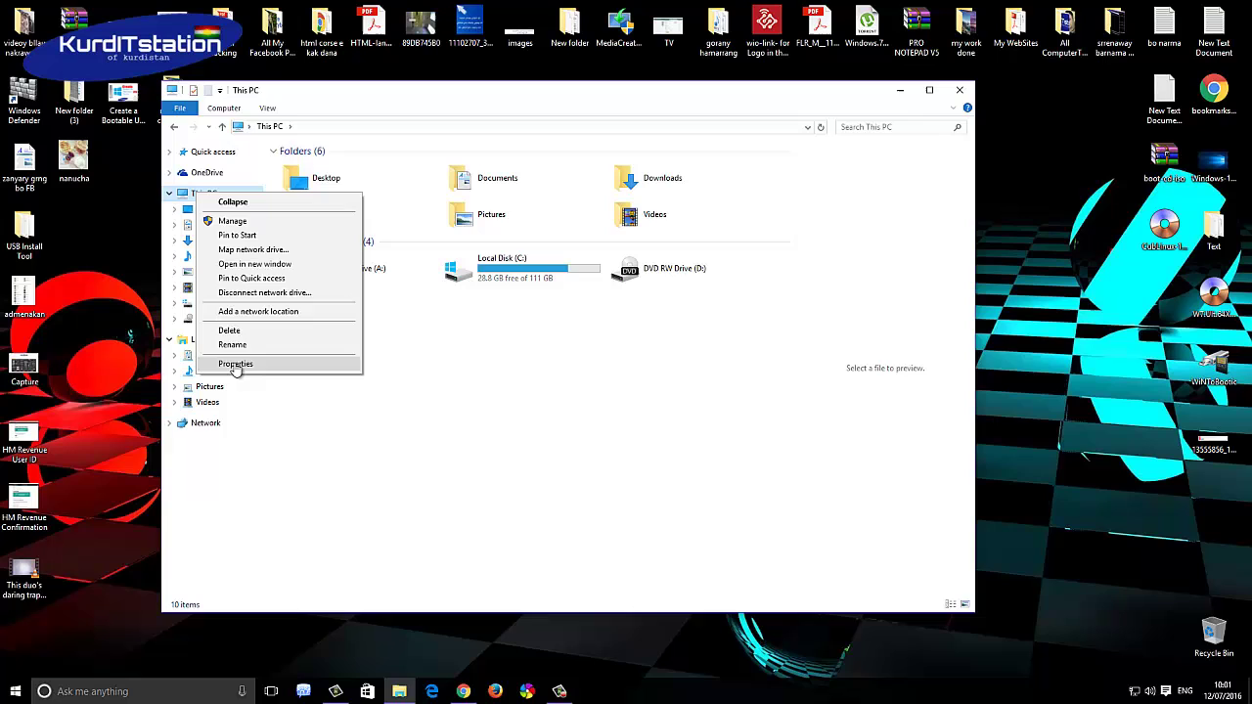
pyautogui.click(235, 364)
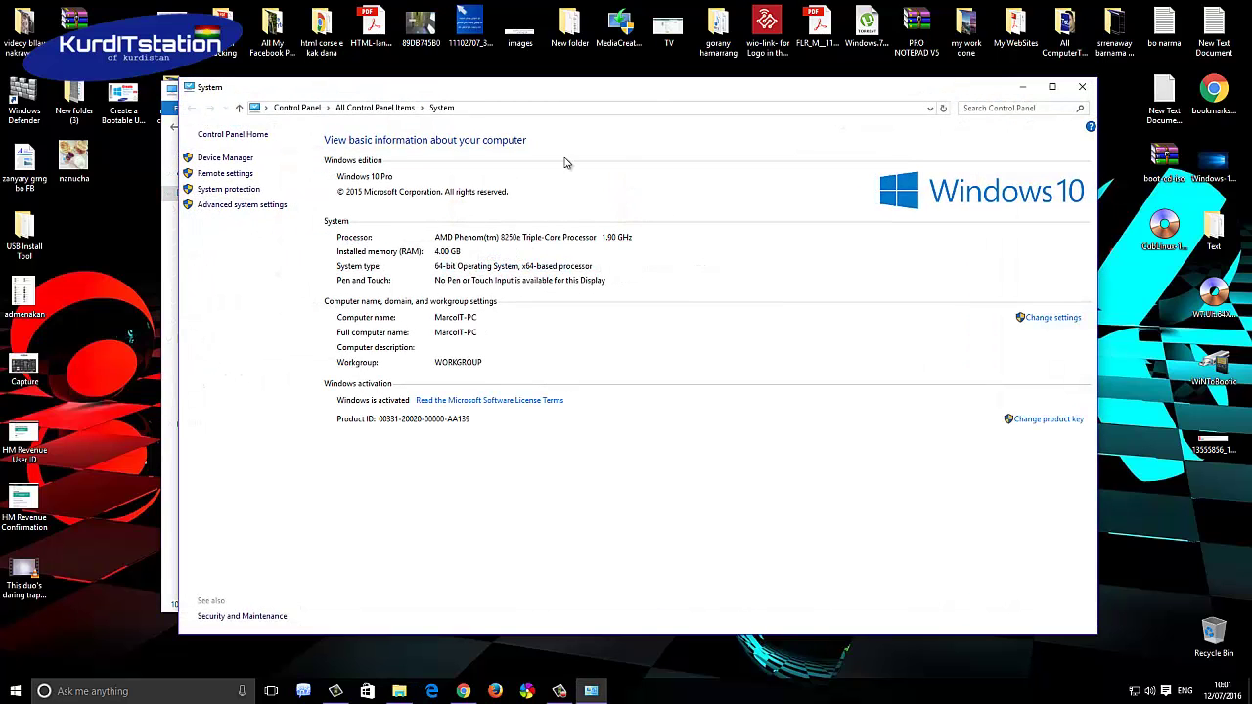
# Step: Read the 4.00 GB installed memory on the System page, then close it
pyautogui.moveTo(633, 93); pyautogui.dragTo(638, 110)
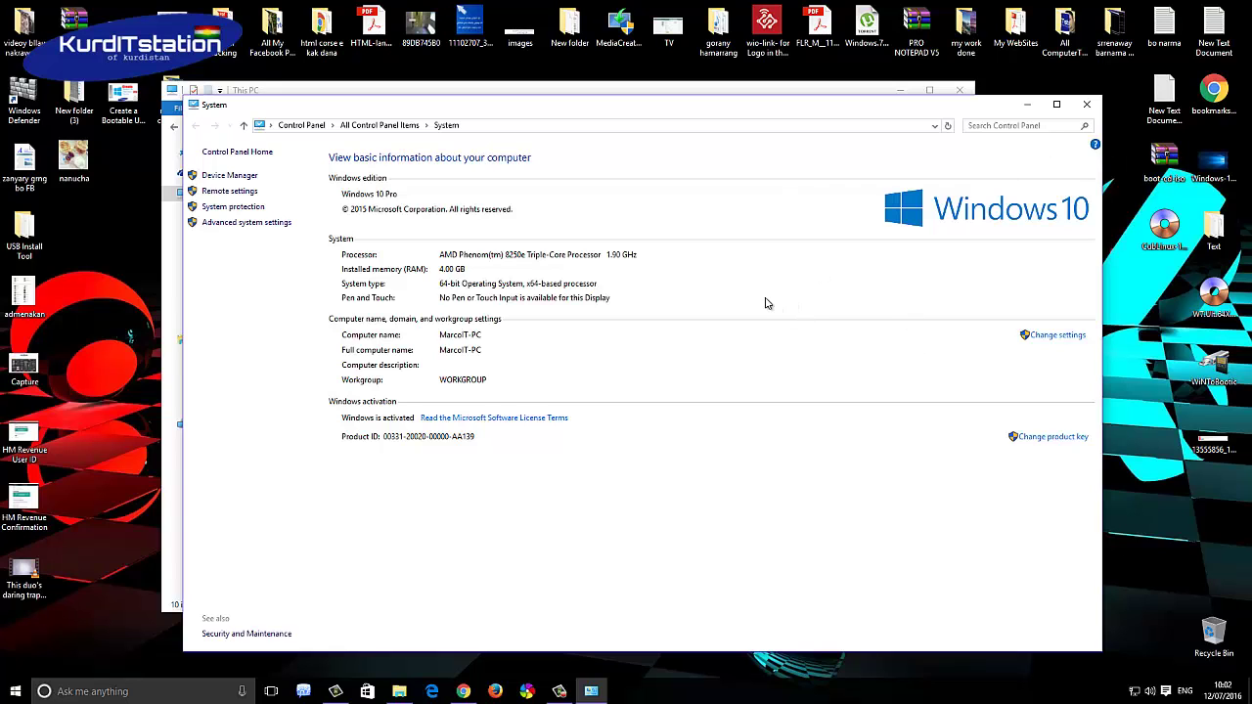
pyautogui.click(1086, 103)
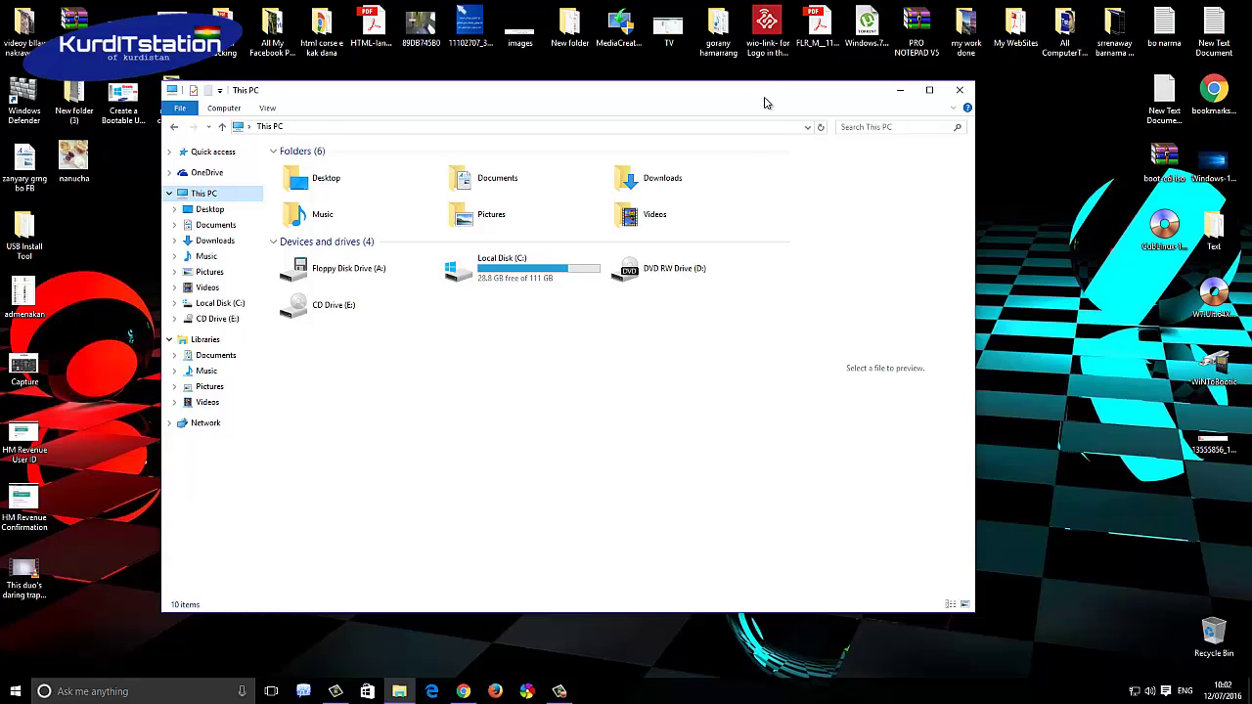
# Step: Minimize the This PC window and refresh the desktop
pyautogui.moveTo(766, 103); pyautogui.dragTo(774, 103)
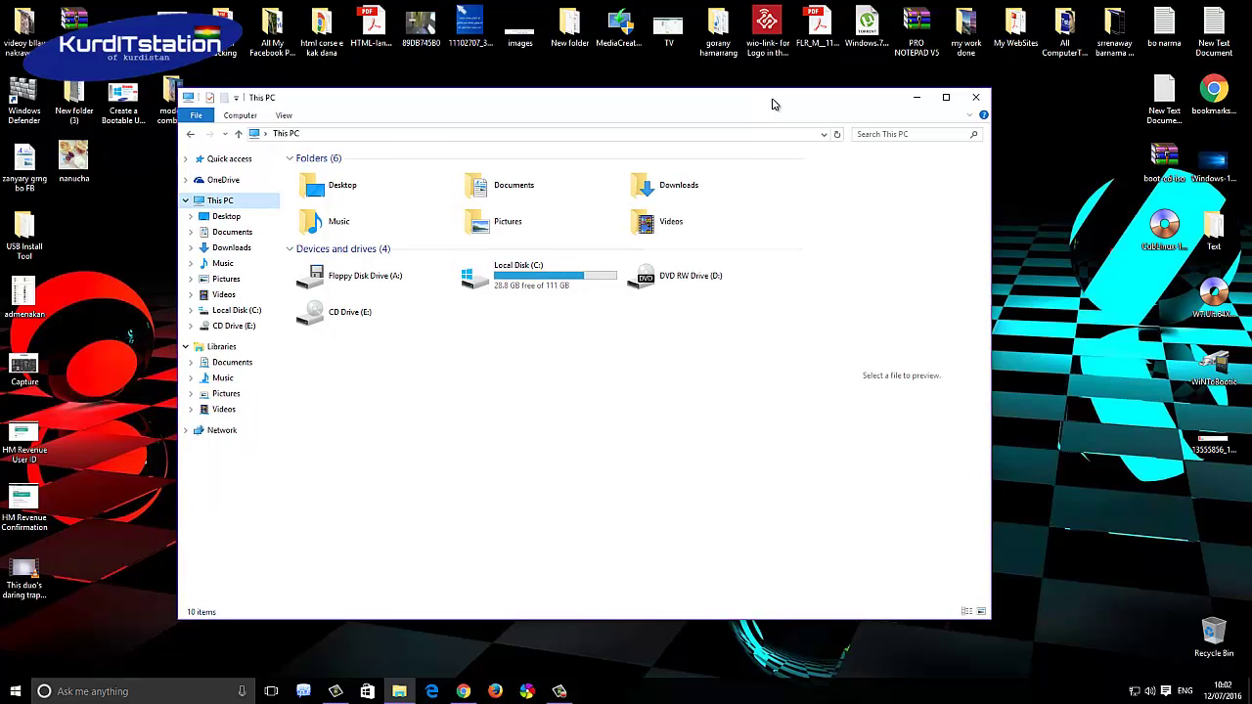
pyautogui.rightClick(215, 202)
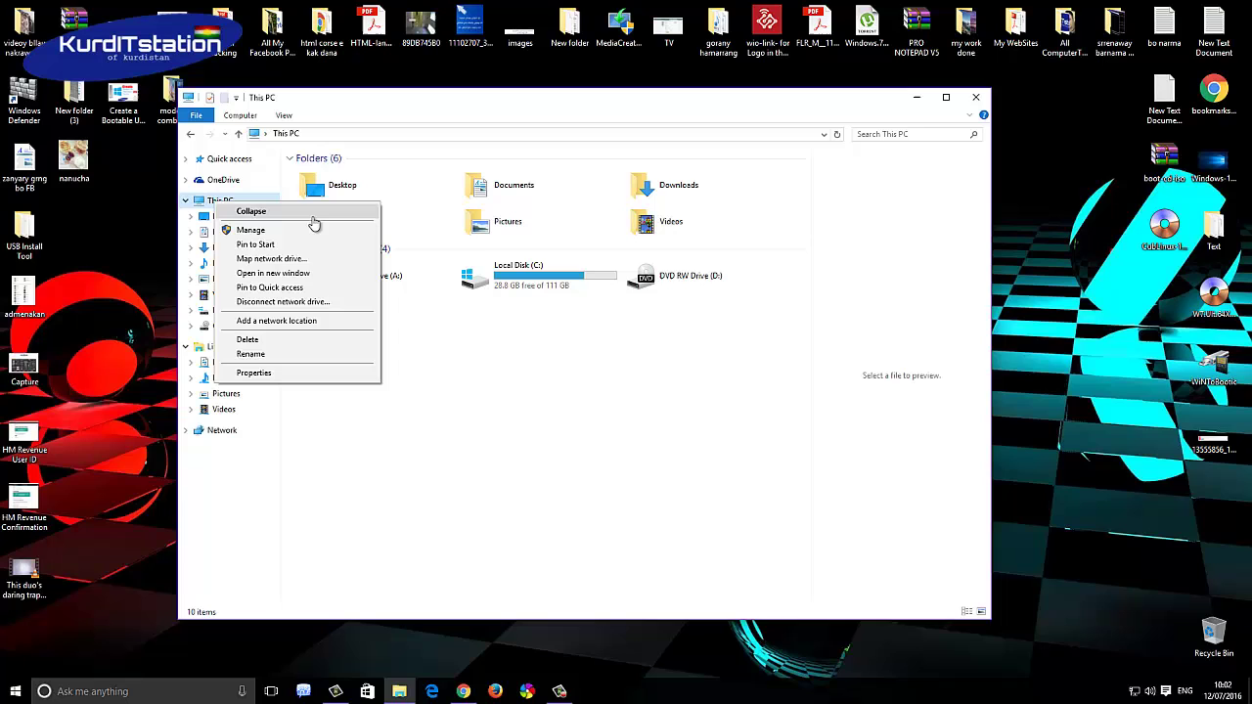
pyautogui.click(620, 386)
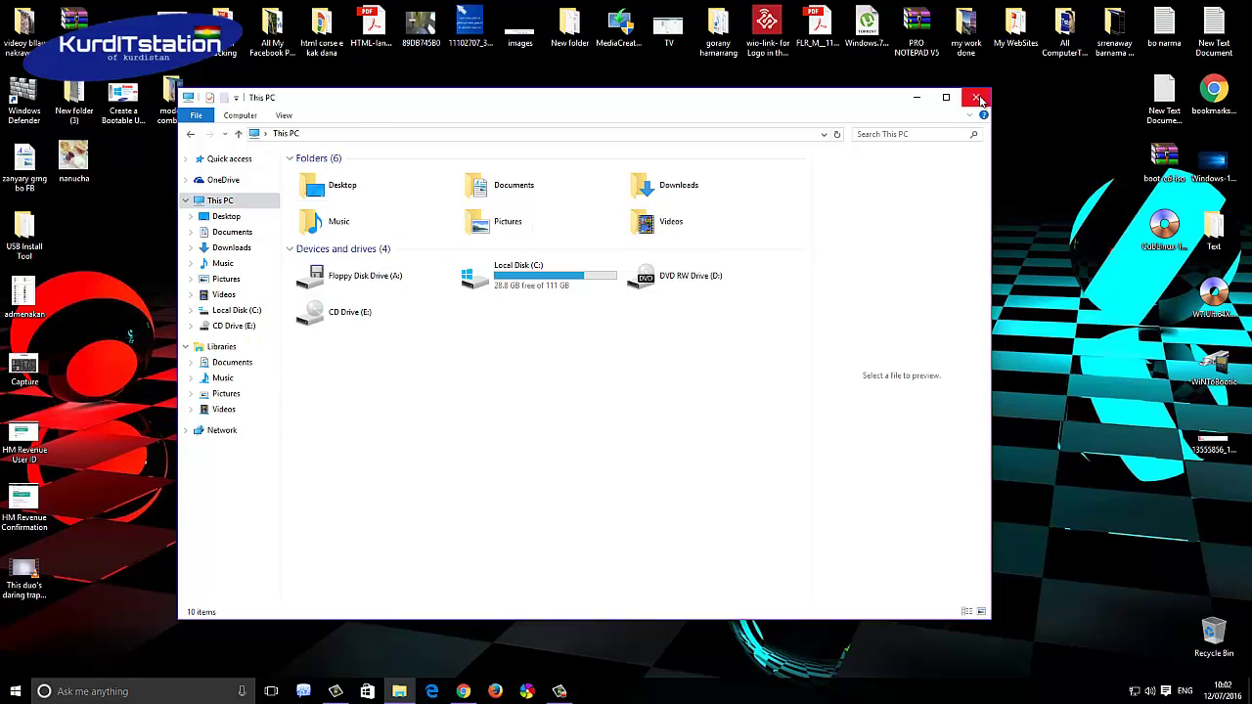
pyautogui.click(917, 99)
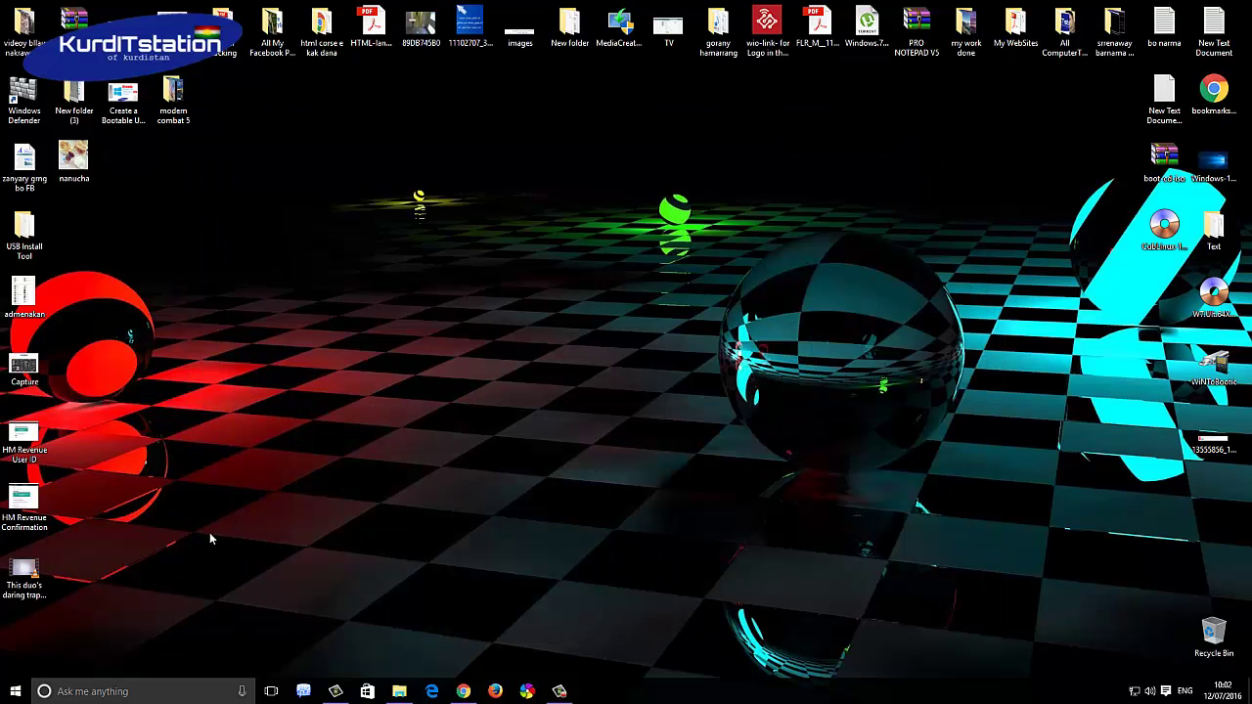
pyautogui.rightClick(552, 214)
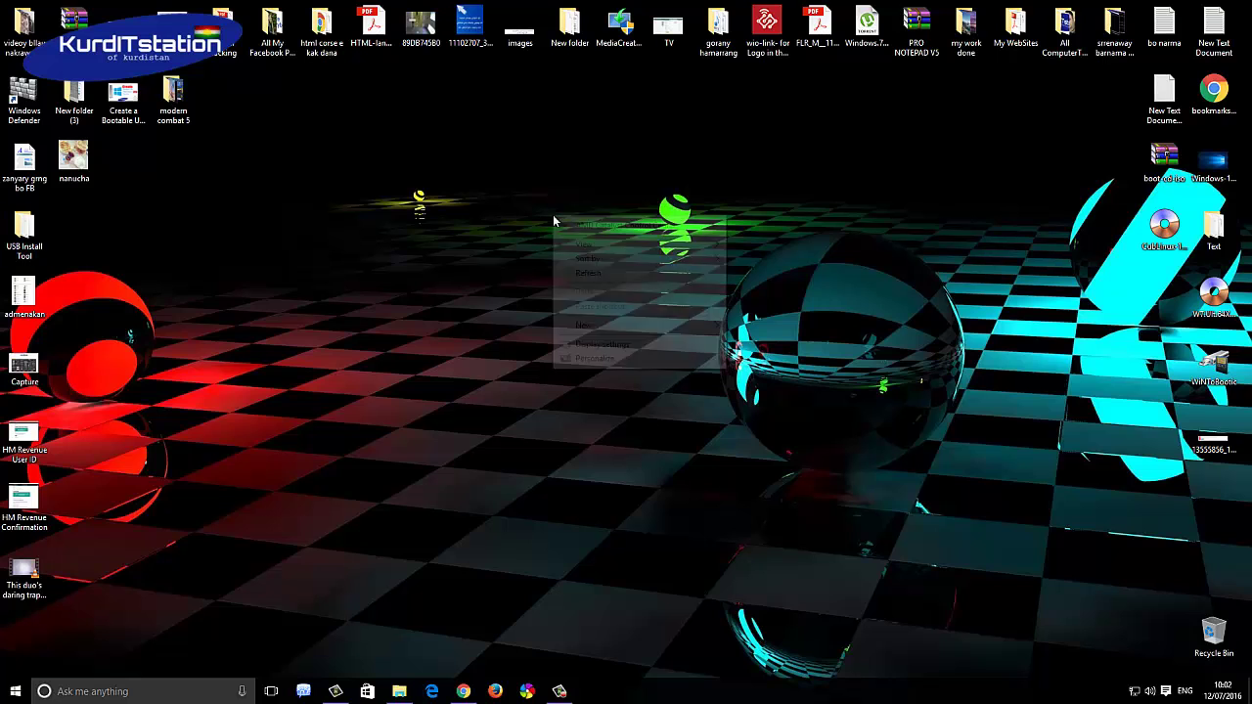
pyautogui.click(587, 276)
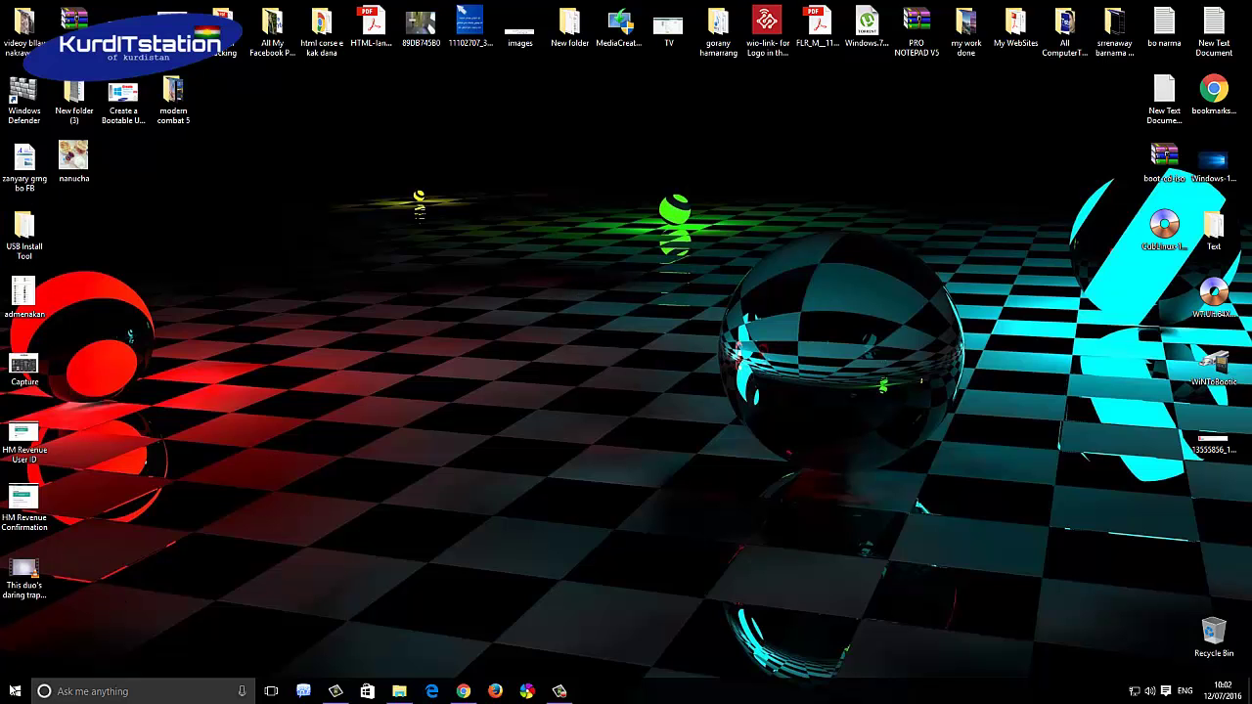
# Step: Launch the Run dialog from Start and again with Win+R, closing it each time
pyautogui.click(13, 696)
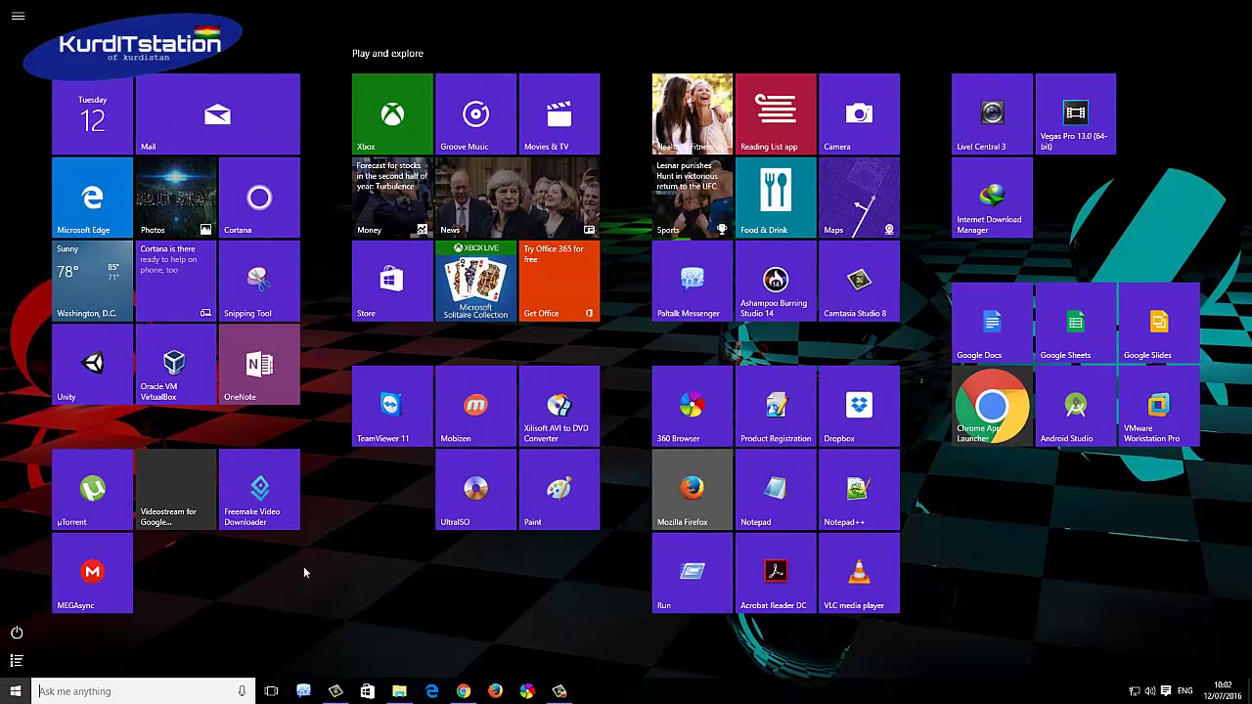
pyautogui.click(687, 570)
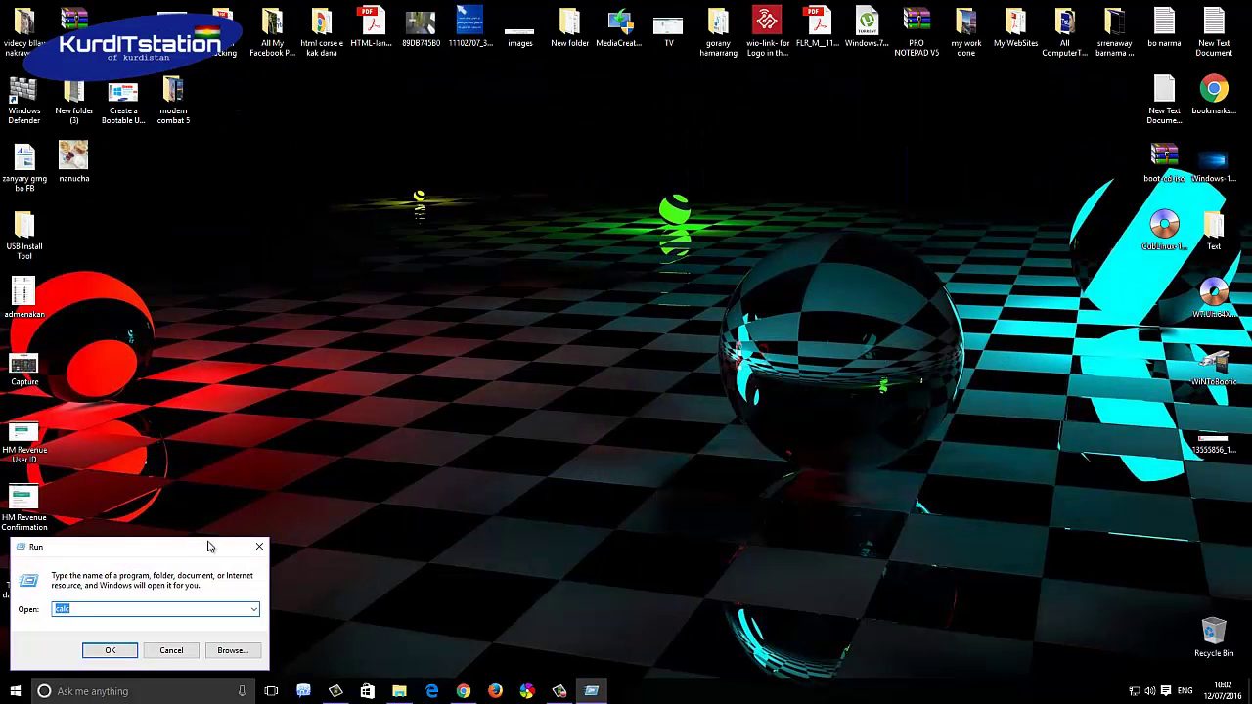
pyautogui.moveTo(207, 546); pyautogui.dragTo(597, 293)
pyautogui.click(649, 293)
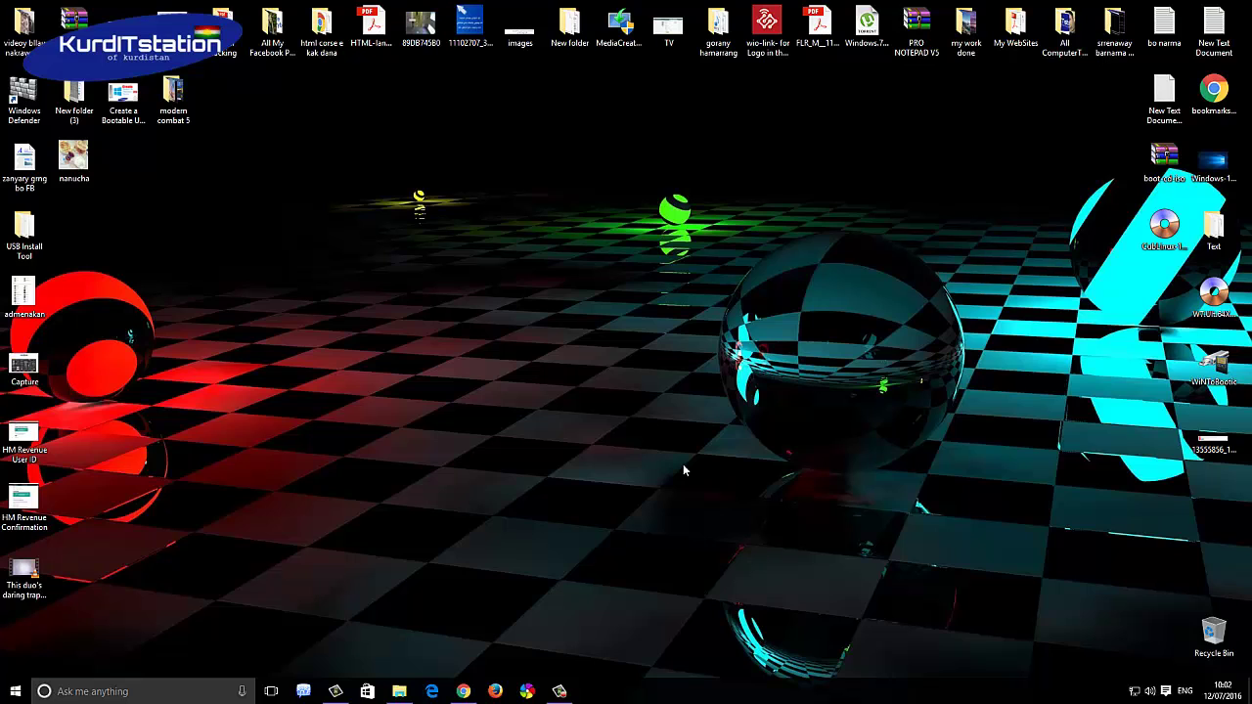
pyautogui.press('super+r')
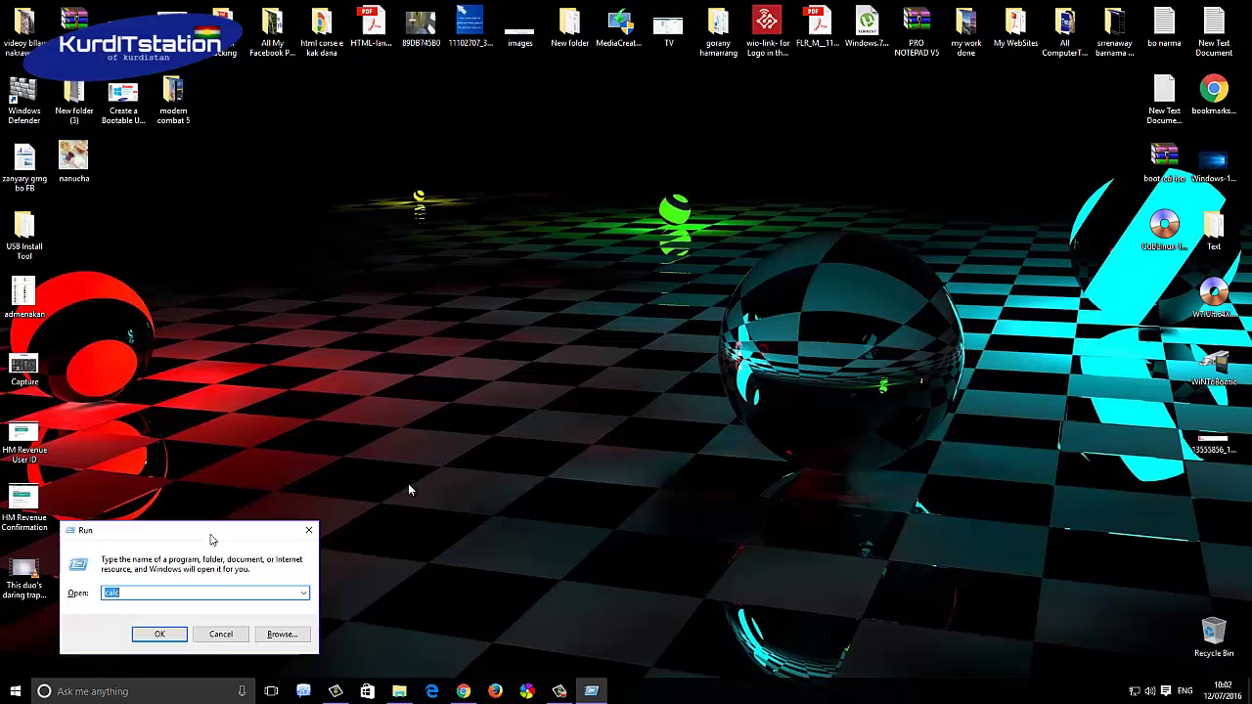
pyautogui.moveTo(170, 565); pyautogui.dragTo(567, 364)
pyautogui.click(646, 359)
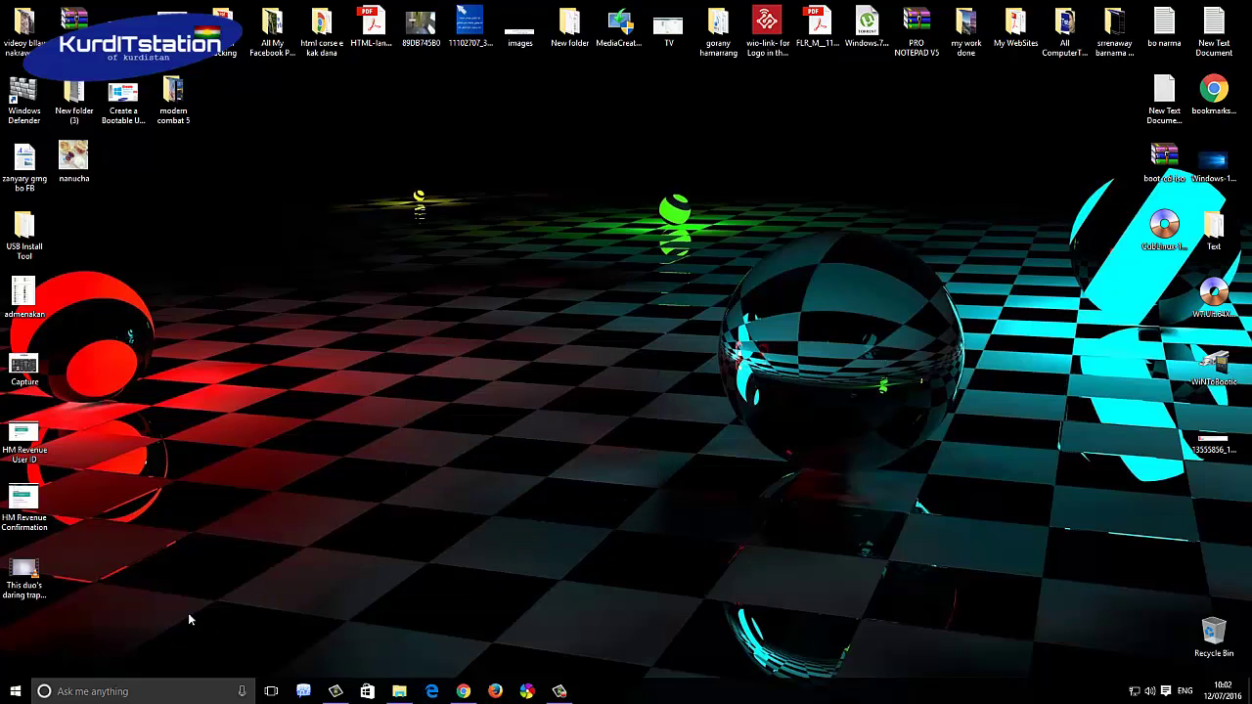
# Step: Search Start for 'run', launch the Run dialog and move it to the upper centre
pyautogui.click(16, 690)
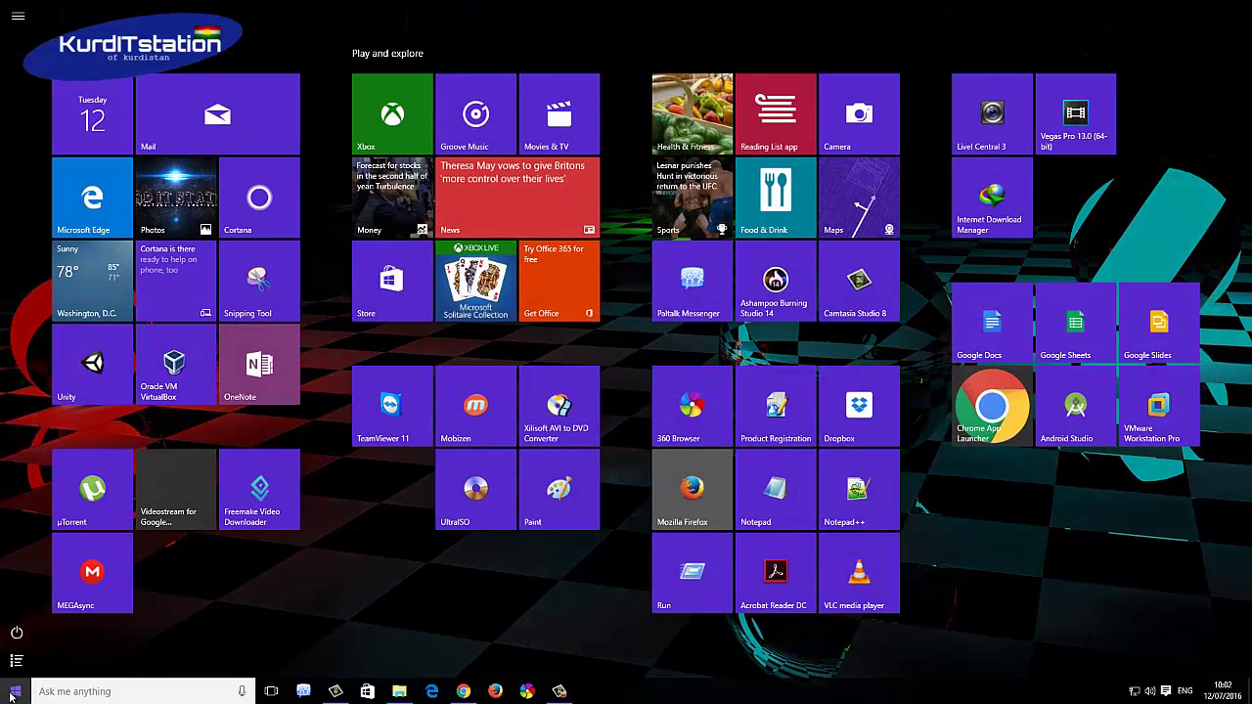
pyautogui.click(93, 692)
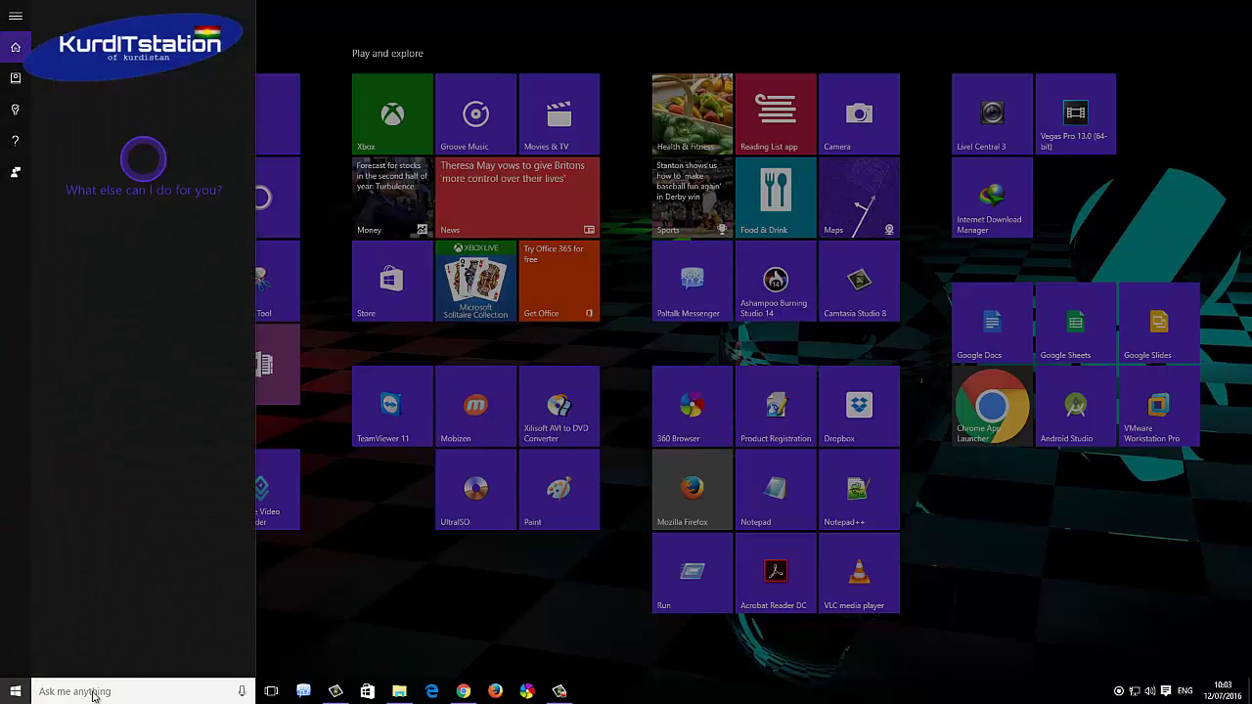
pyautogui.write('run')
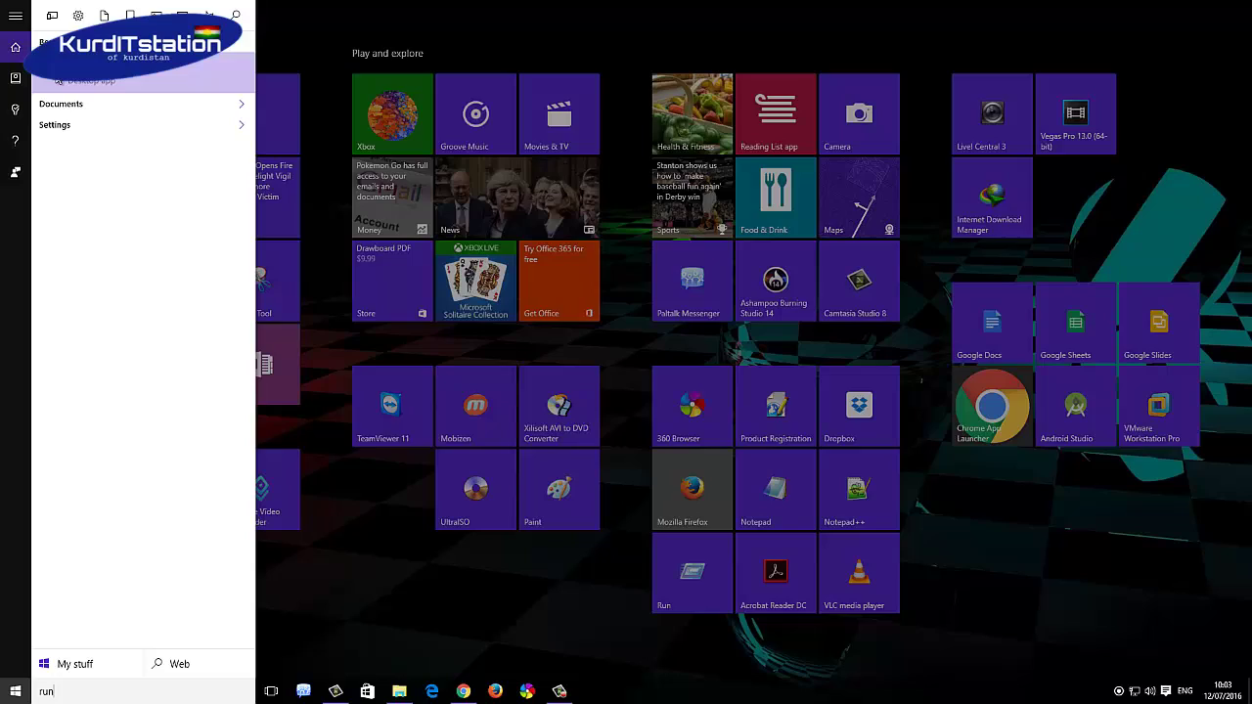
pyautogui.press('Return')
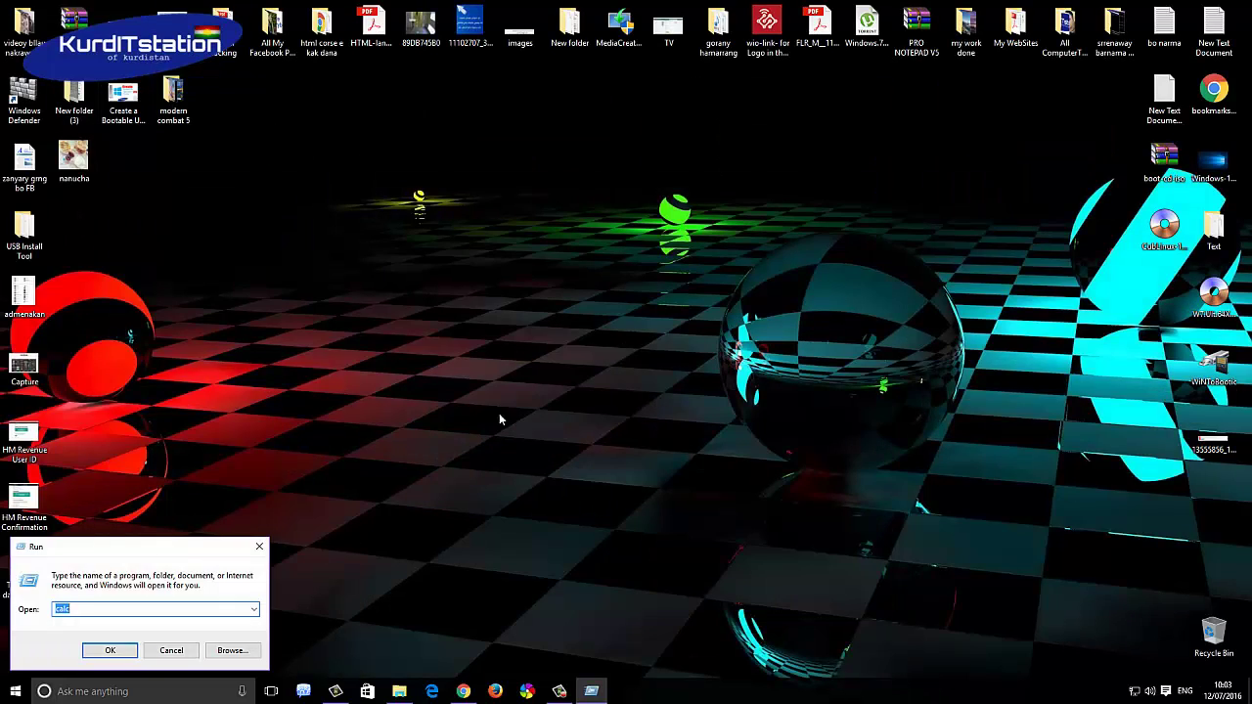
pyautogui.moveTo(156, 554); pyautogui.dragTo(600, 210)
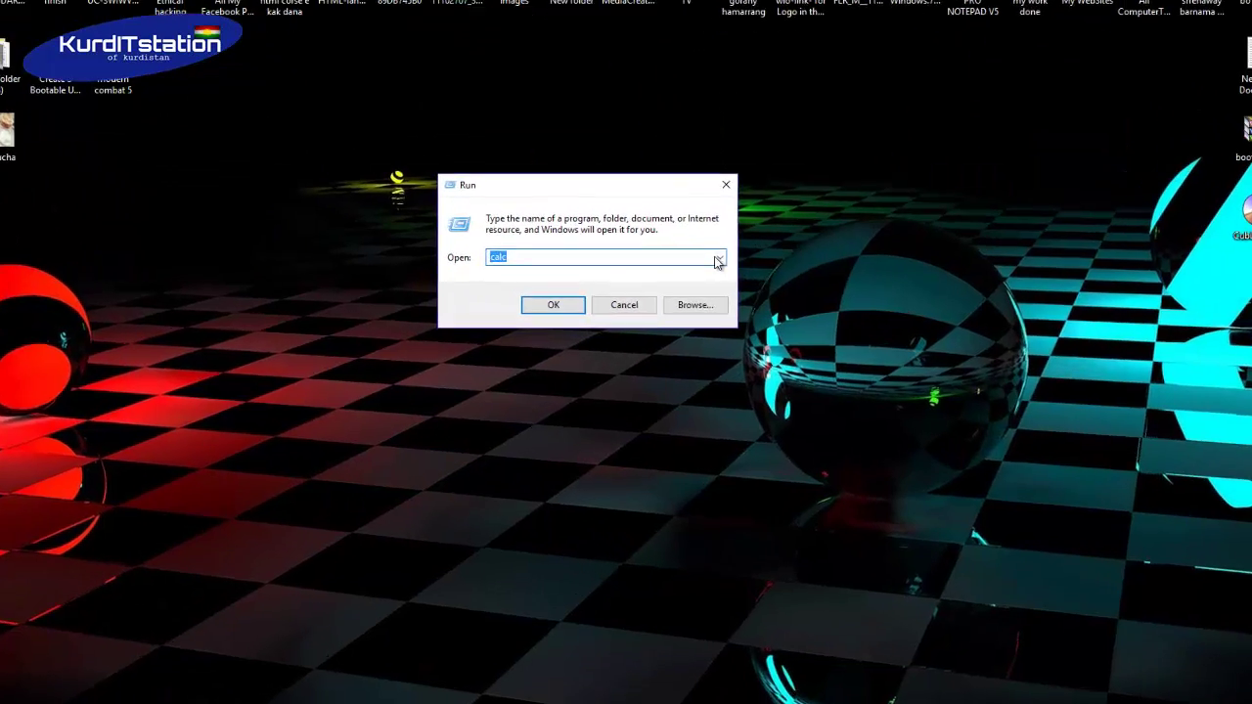
# Step: Pick msconfig from the Run command history and run it
pyautogui.click(698, 265)
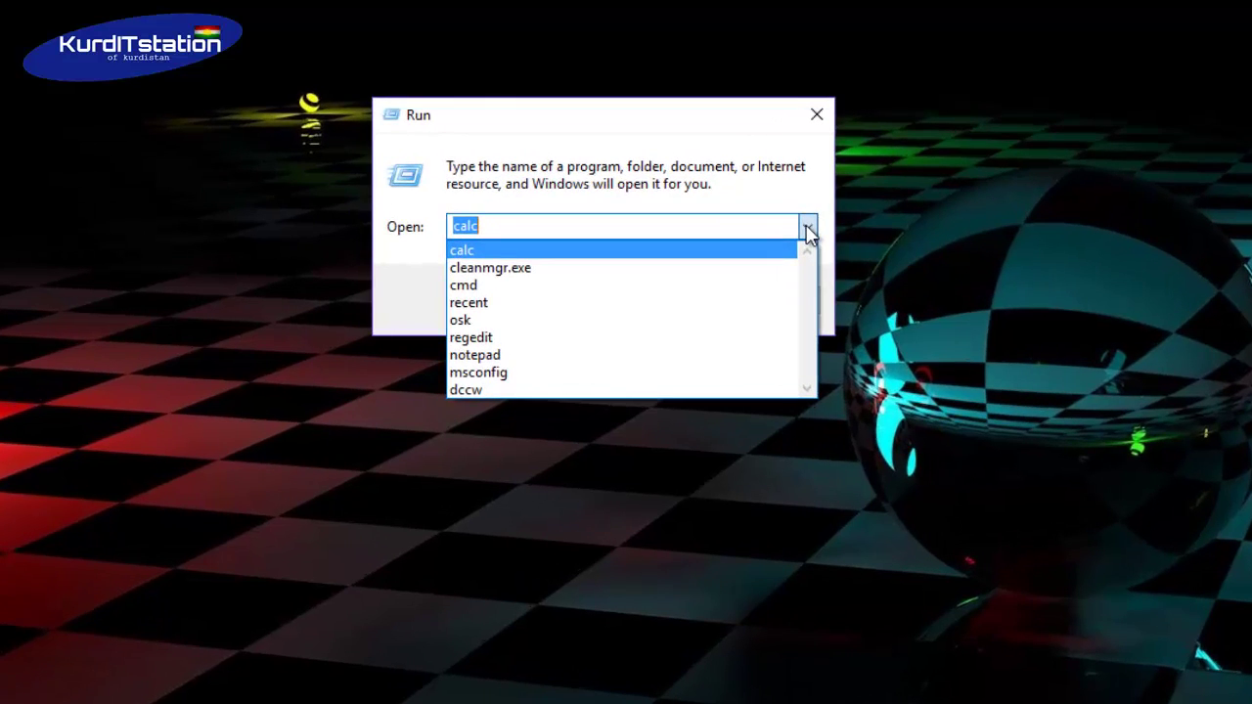
pyautogui.click(521, 373)
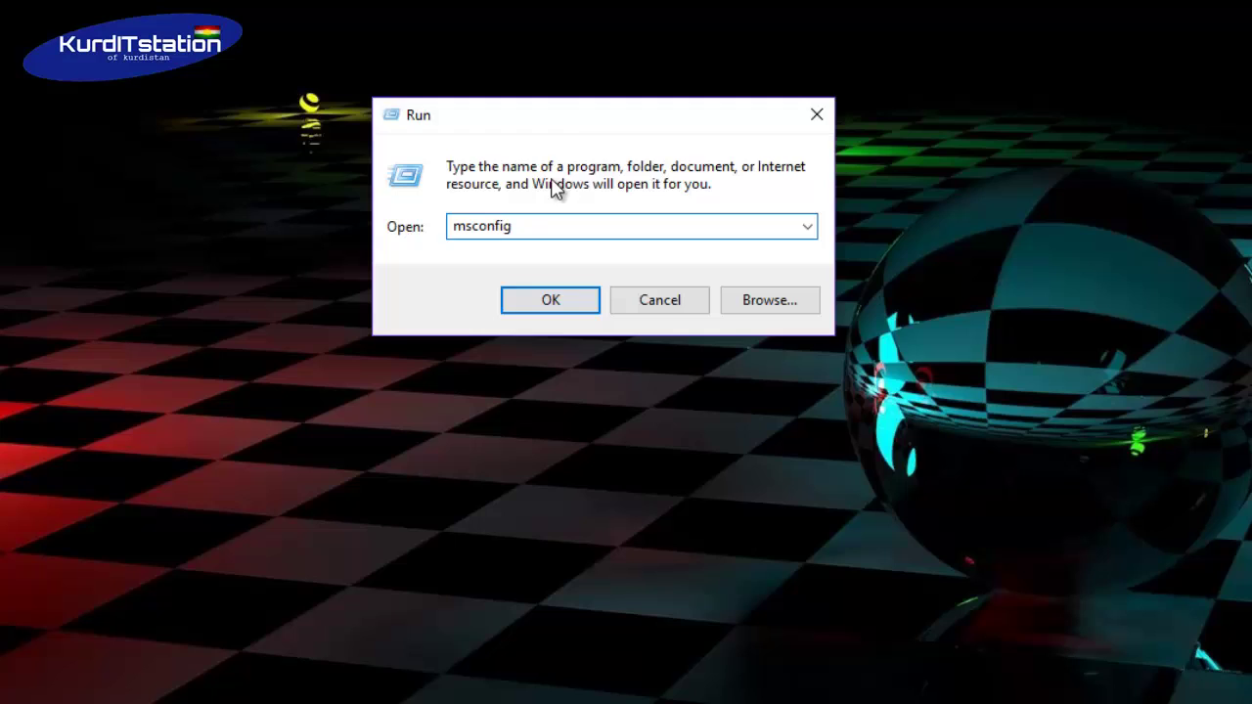
pyautogui.moveTo(596, 126); pyautogui.dragTo(664, 144)
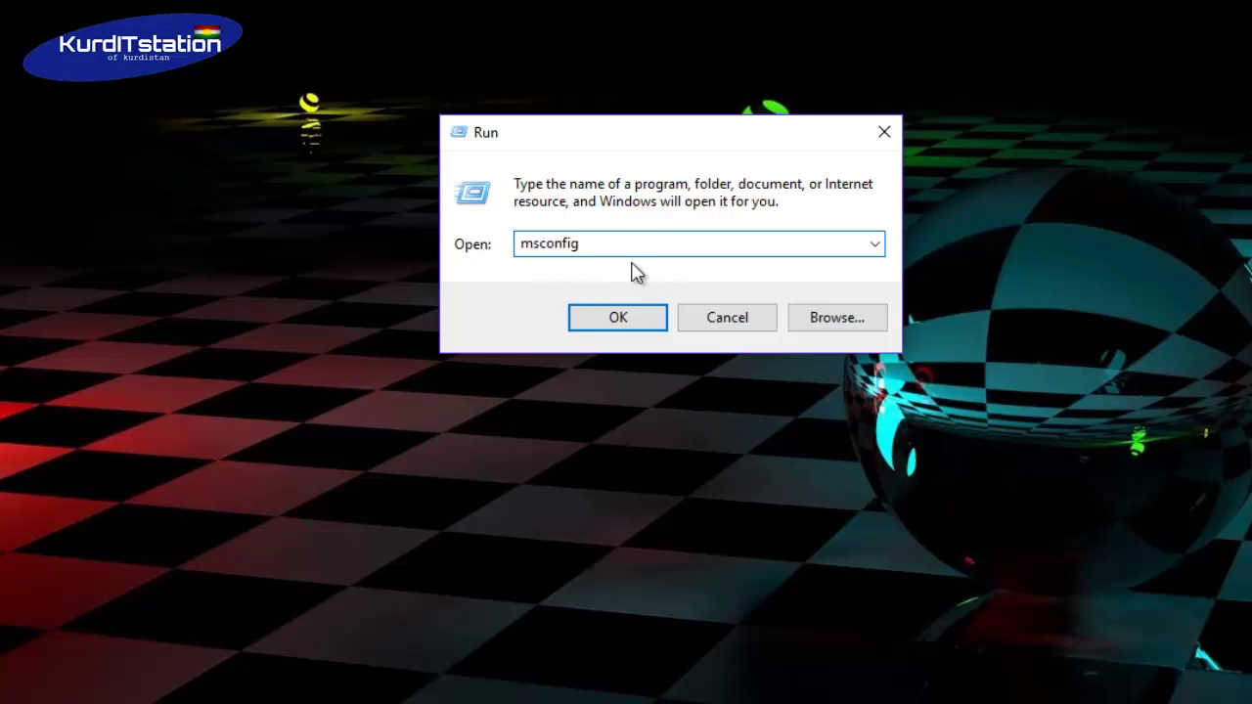
pyautogui.click(624, 330)
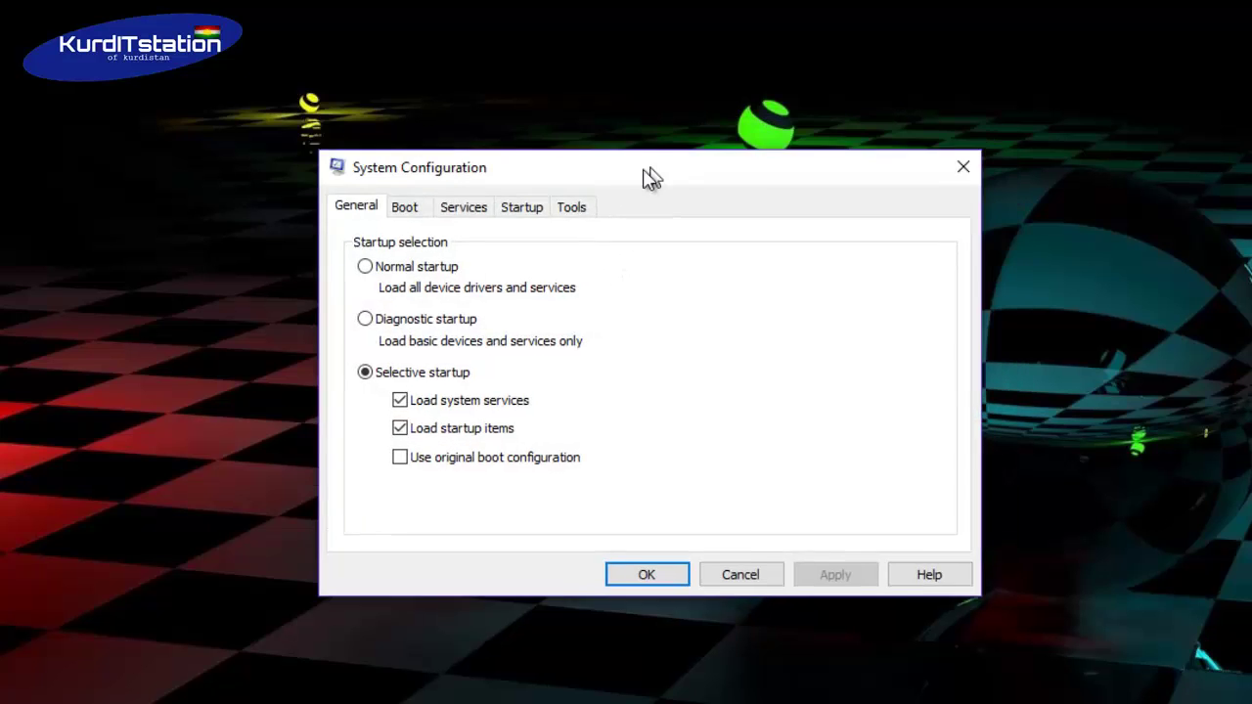
# Step: Toggle to Normal then back to Selective startup, and view the Boot tab's 10-second timeout
pyautogui.moveTo(676, 162); pyautogui.dragTo(620, 174)
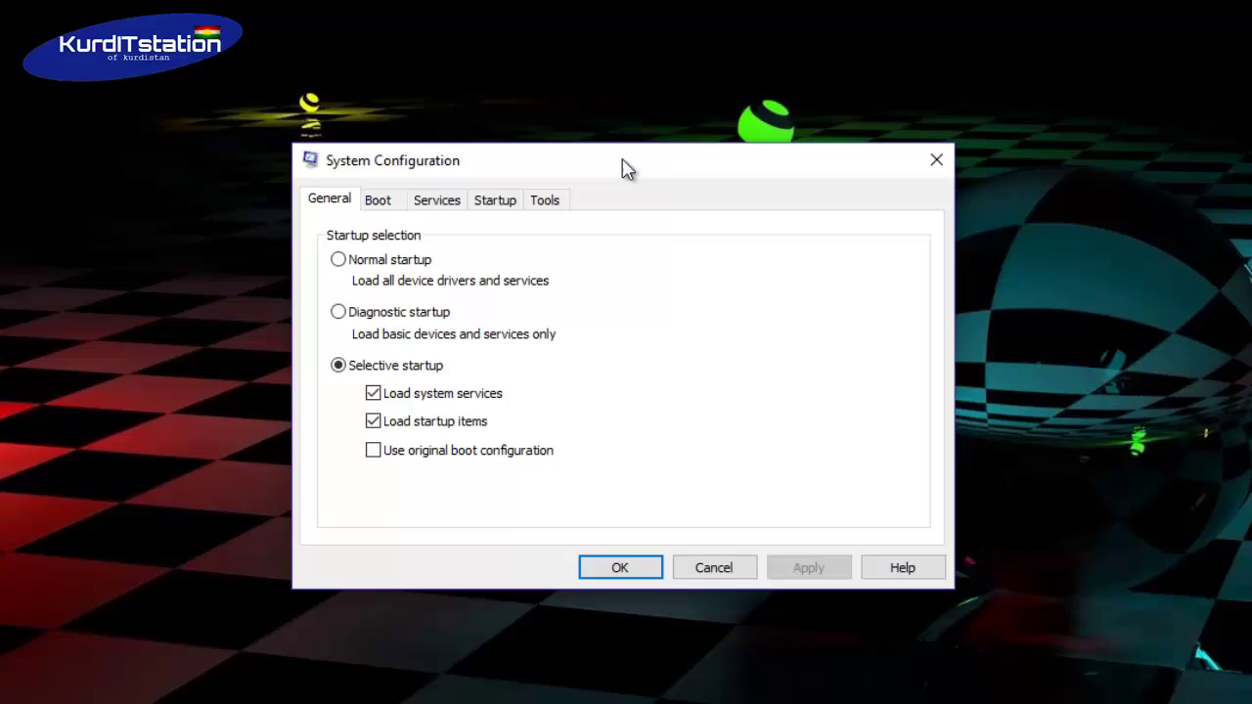
pyautogui.click(338, 260)
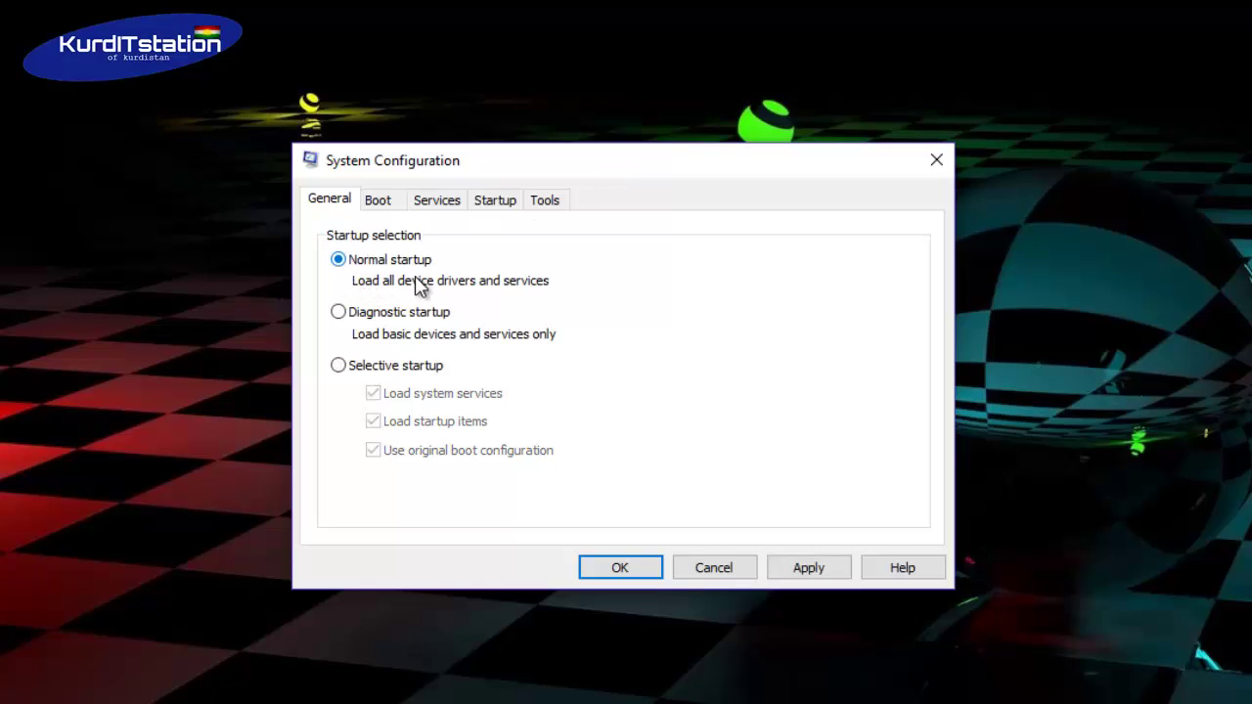
pyautogui.click(339, 367)
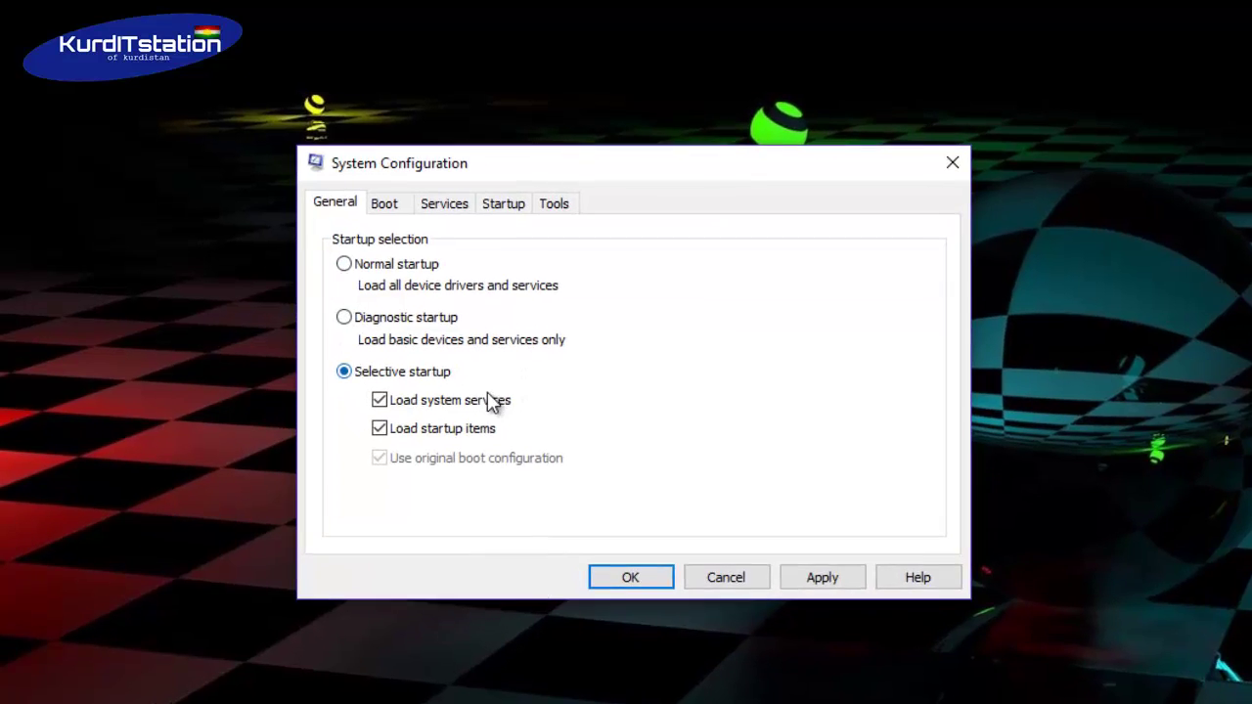
pyautogui.click(400, 208)
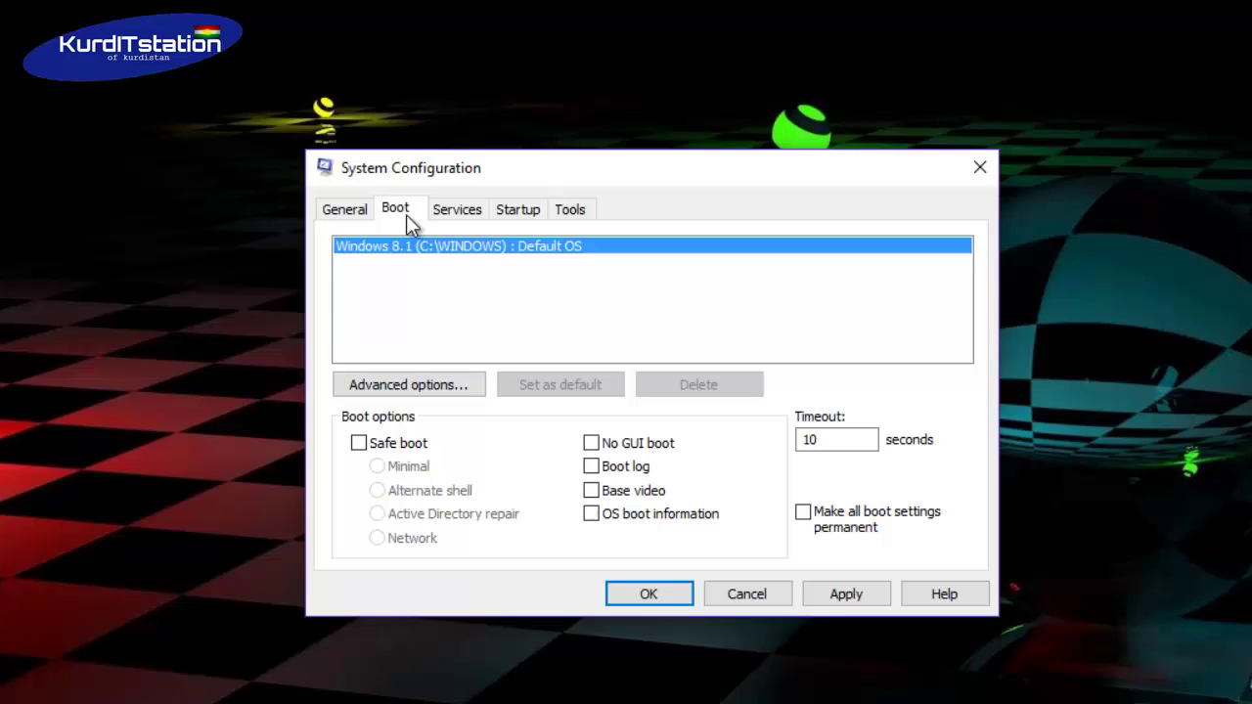
pyautogui.click(822, 440)
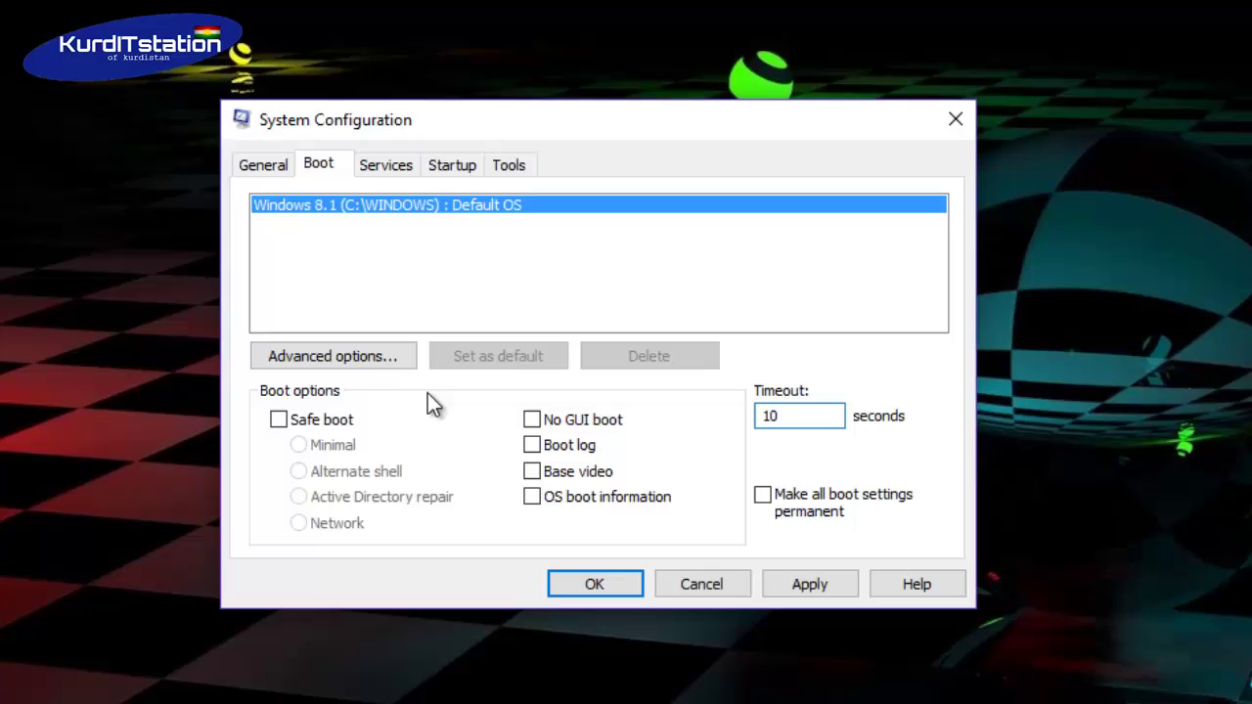
# Step: In Advanced boot options, set 3 processors, leave Maximum memory unchecked, and confirm
pyautogui.click(343, 359)
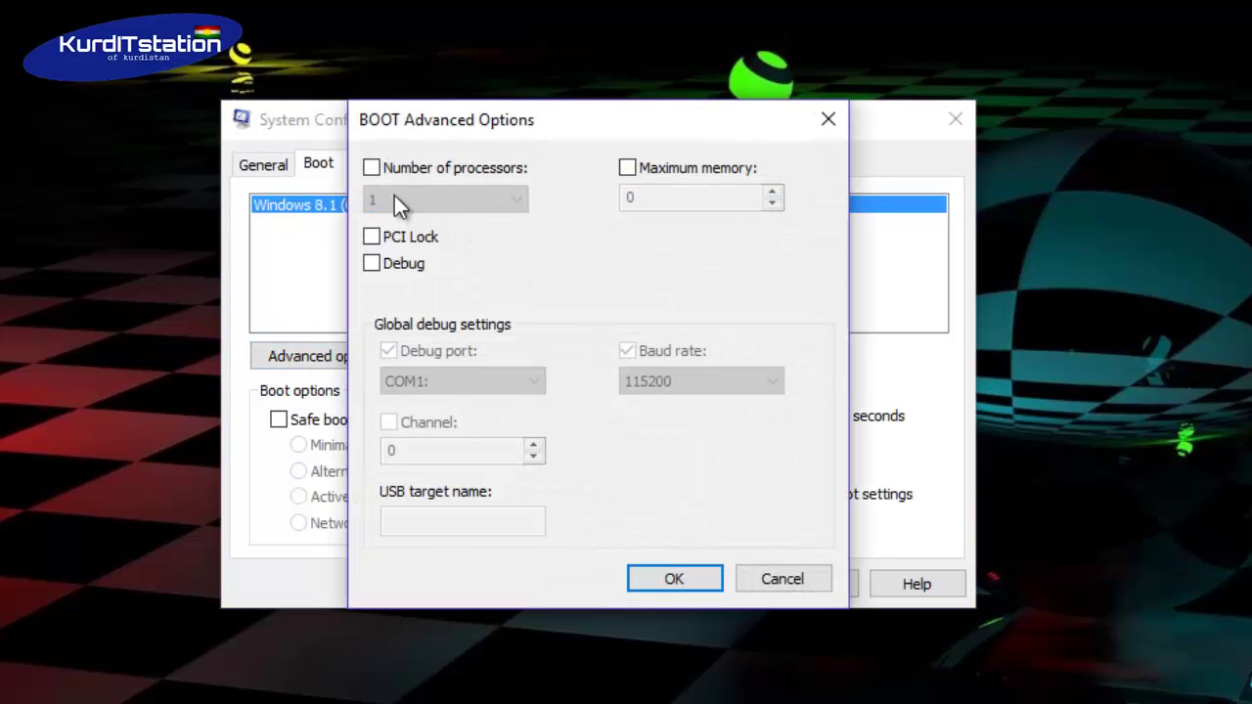
pyautogui.click(472, 170)
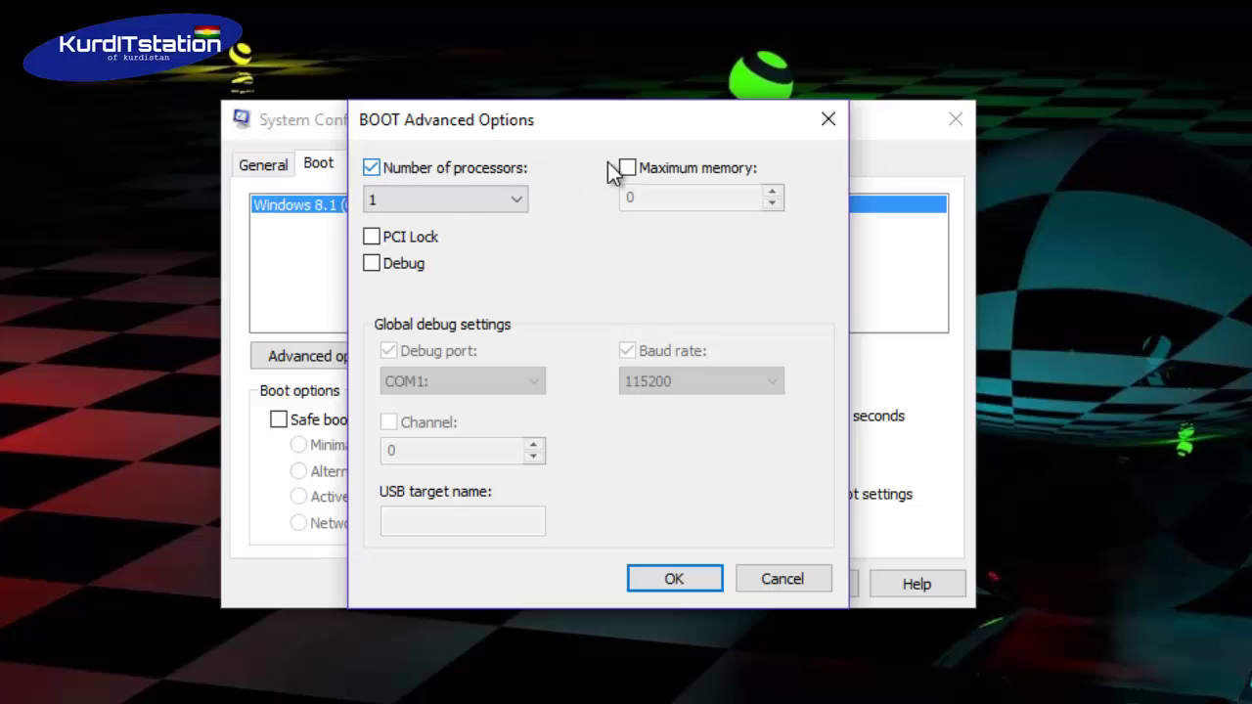
pyautogui.click(627, 169)
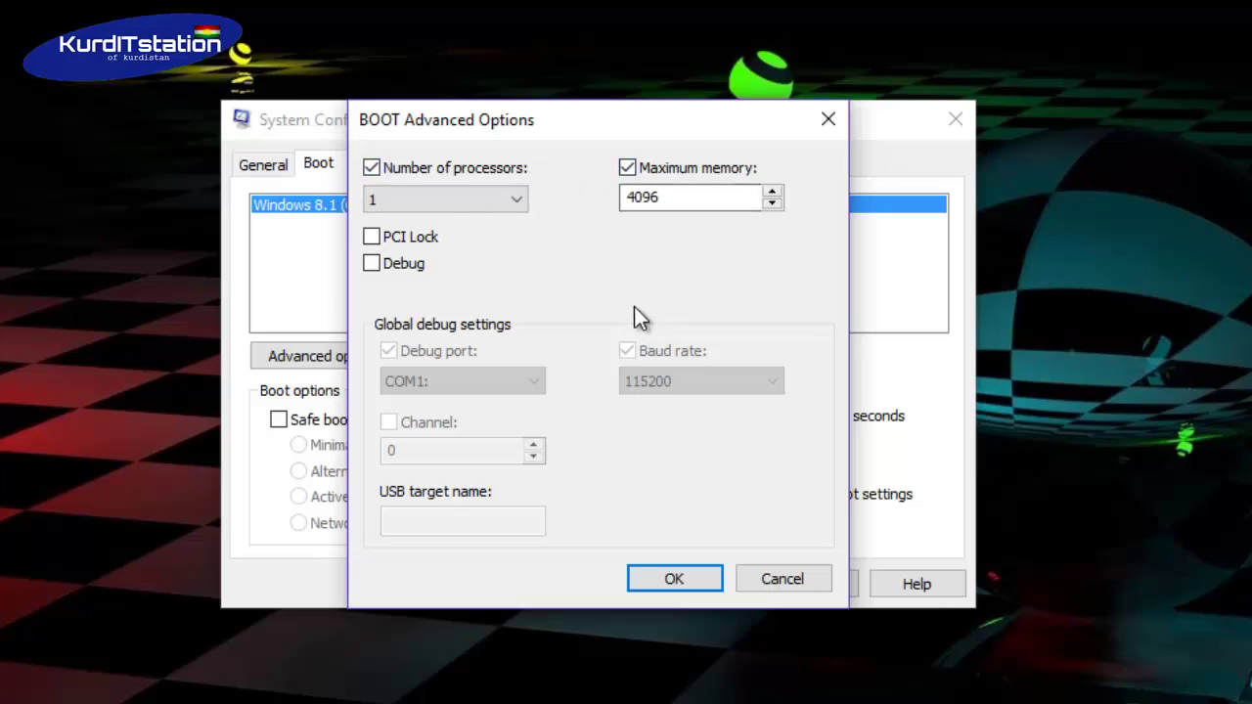
pyautogui.click(398, 198)
pyautogui.click(410, 257)
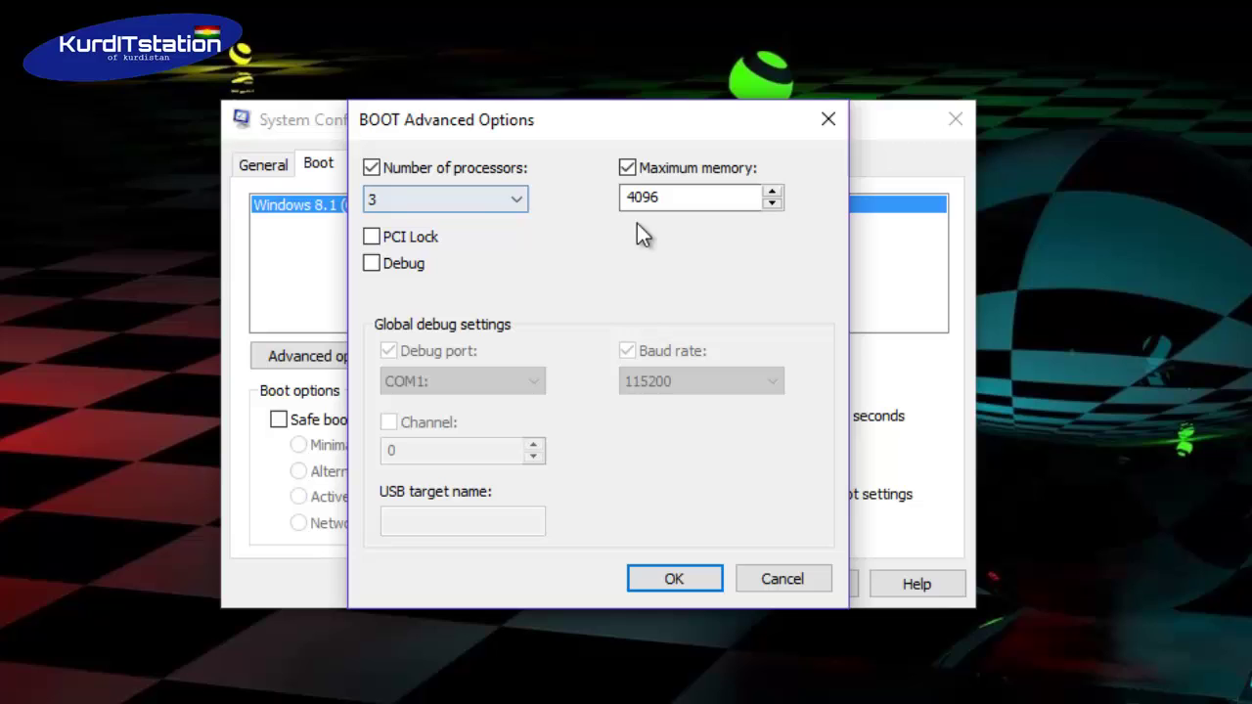
pyautogui.click(630, 166)
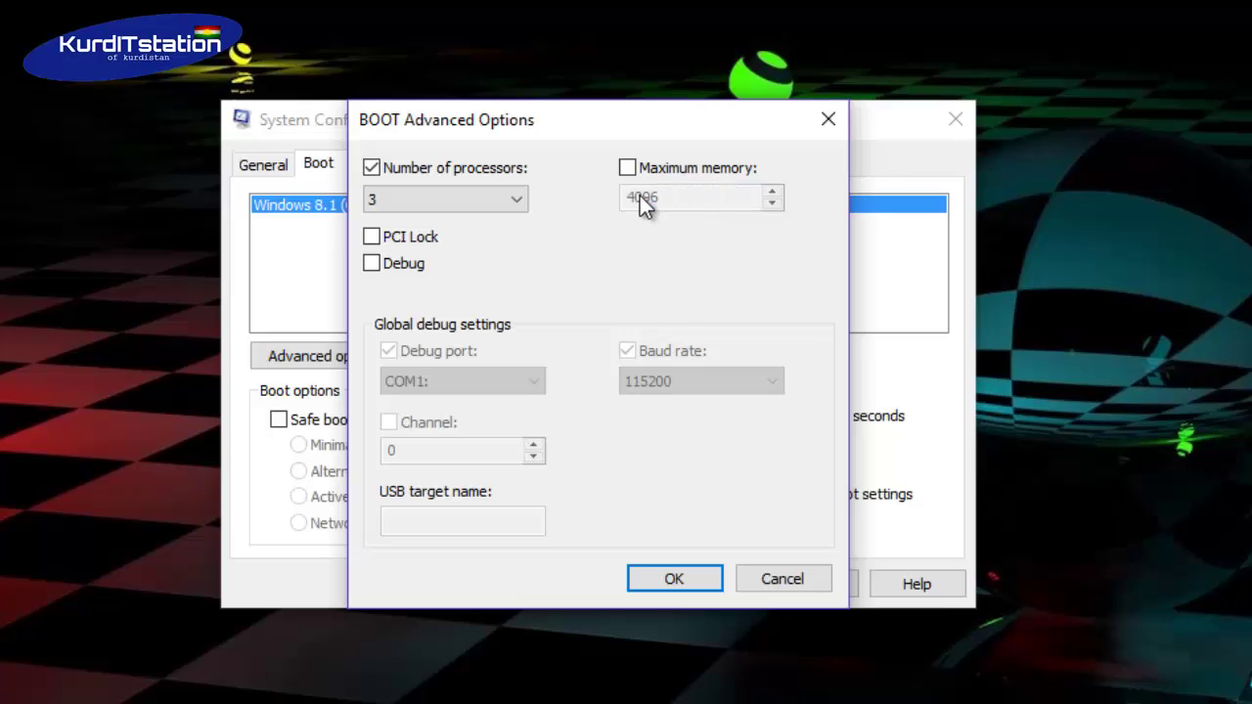
pyautogui.click(668, 579)
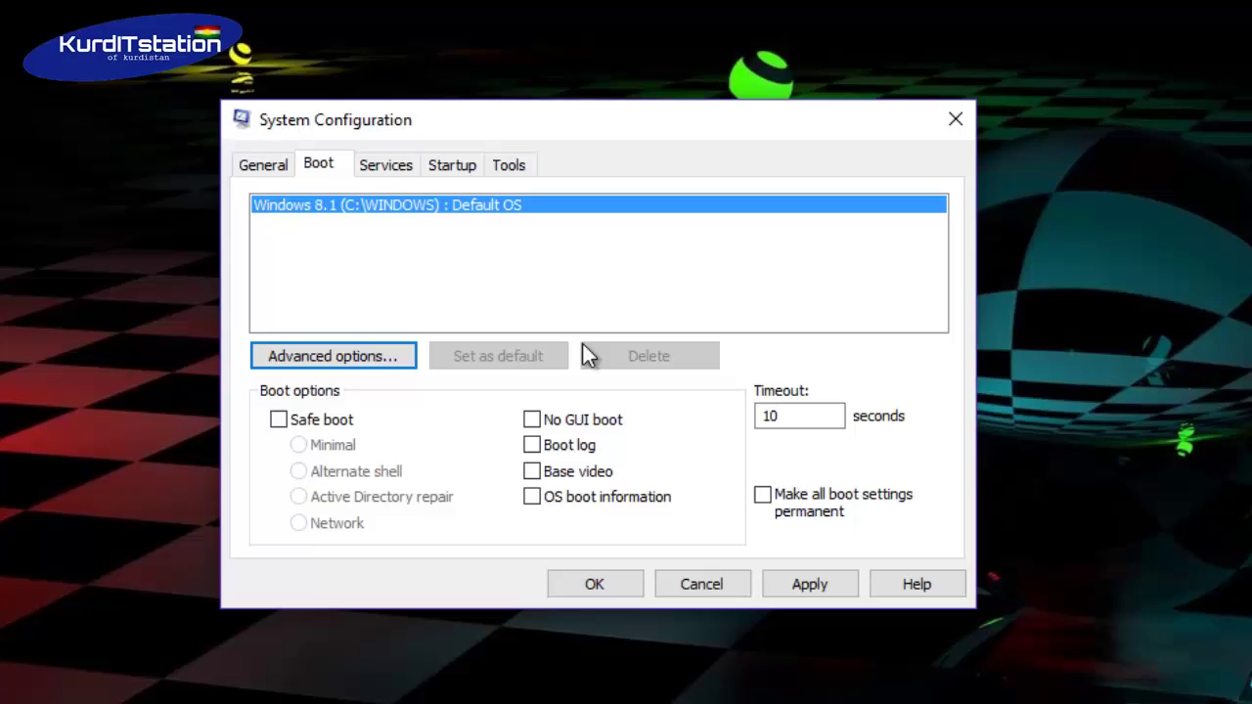
# Step: Hide Microsoft services on the Services tab, then view the Startup and Tools tabs
pyautogui.click(382, 164)
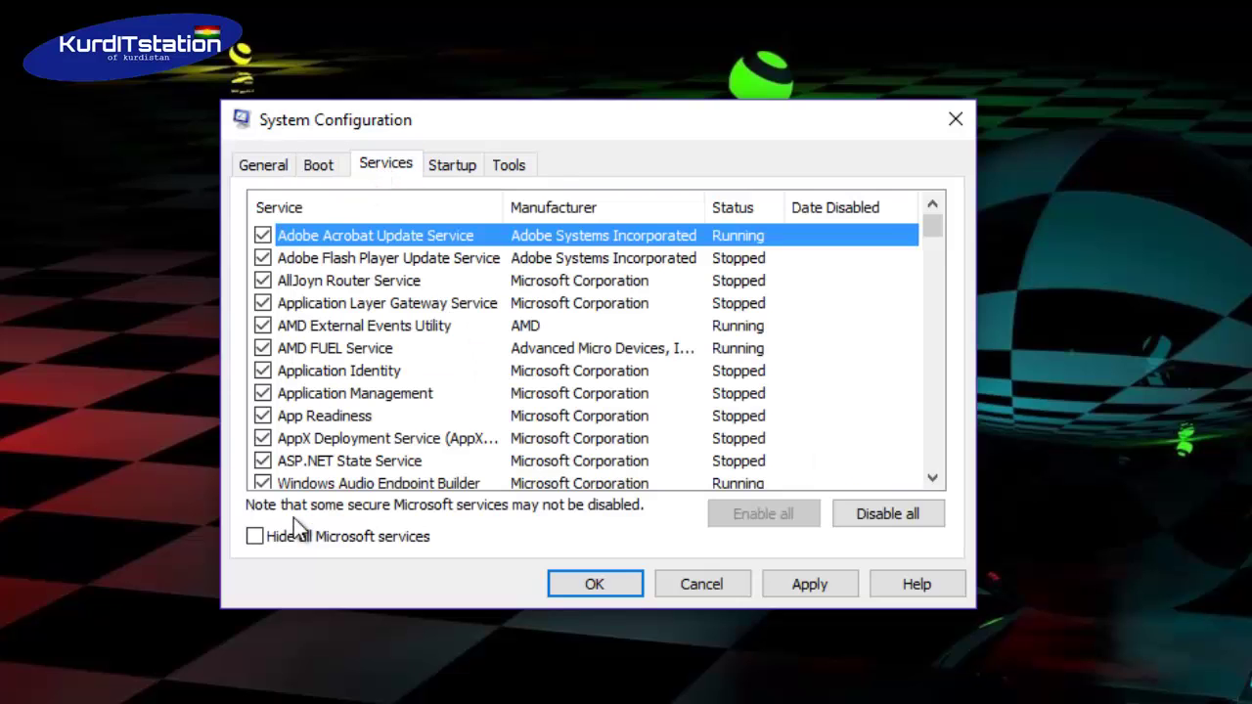
pyautogui.click(256, 537)
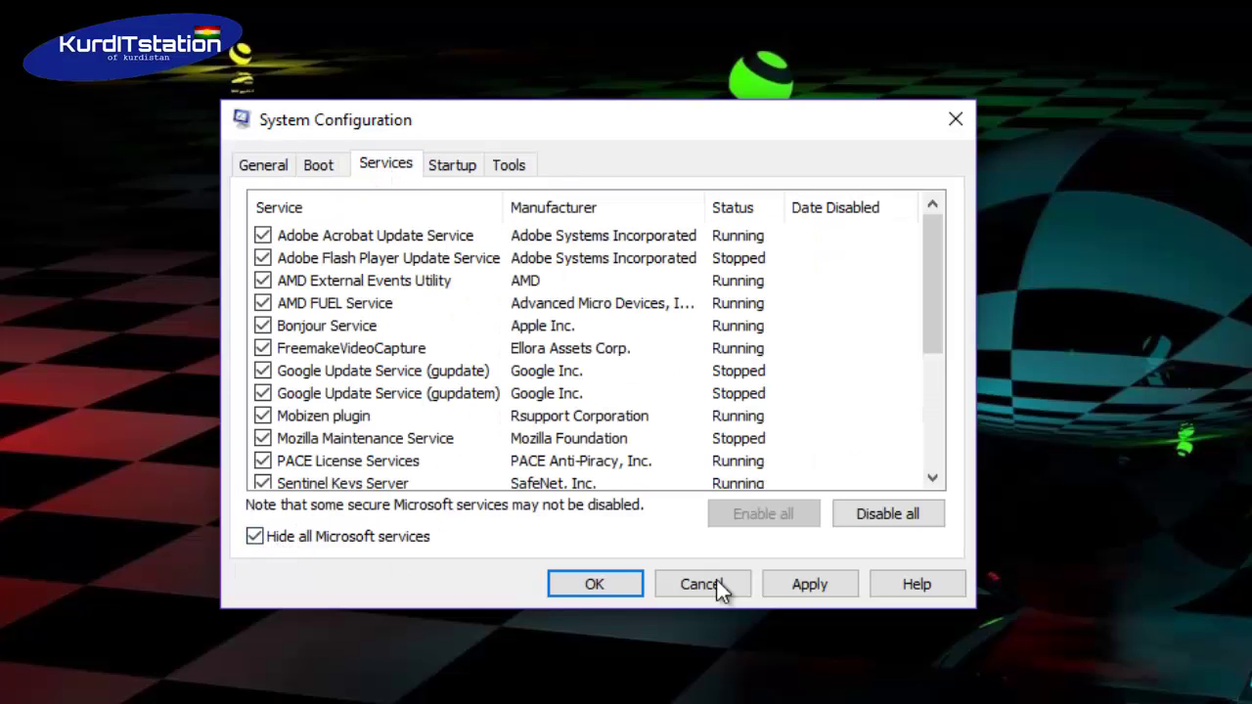
pyautogui.click(455, 165)
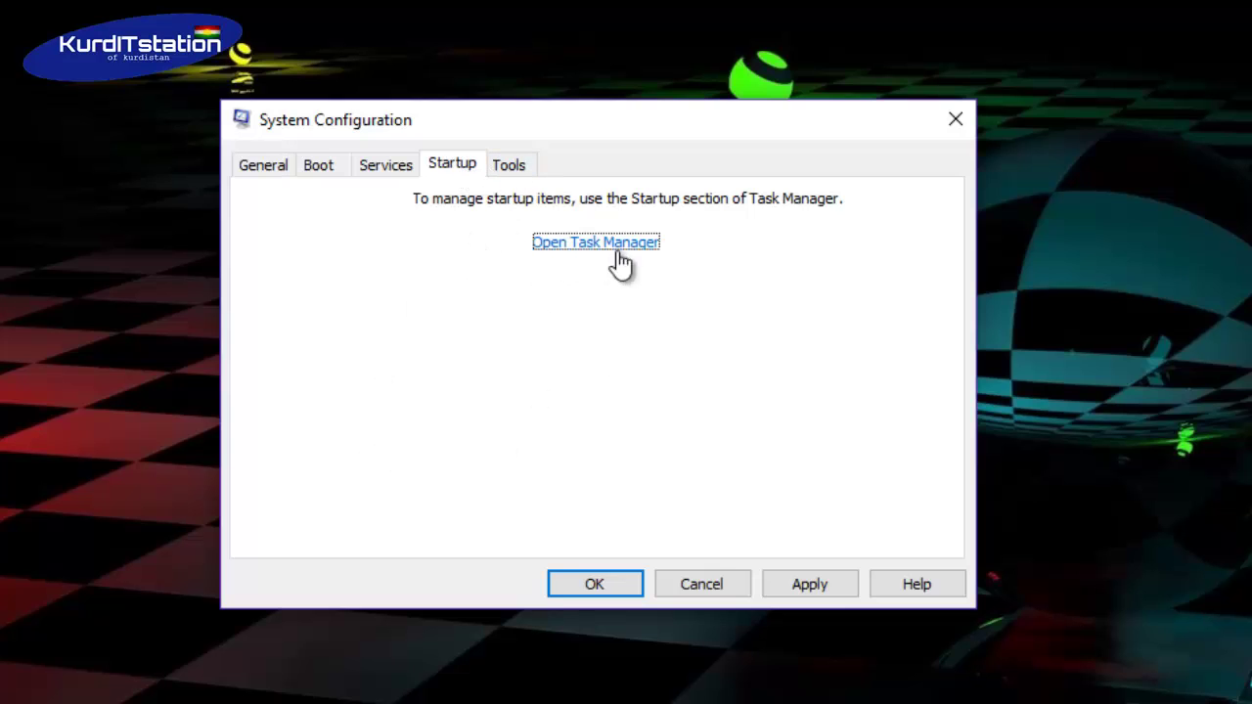
pyautogui.click(505, 169)
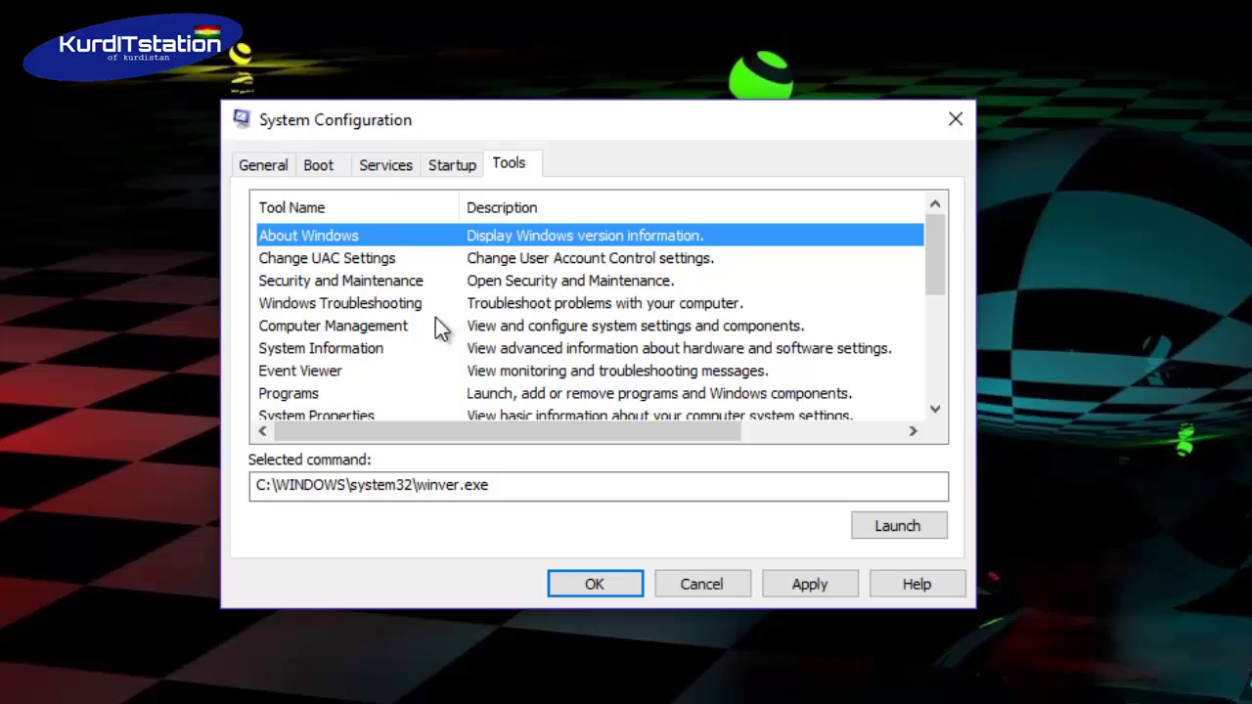
# Step: Set boot Advanced options to 3 processors with Maximum memory unchecked, then apply and save
pyautogui.click(326, 171)
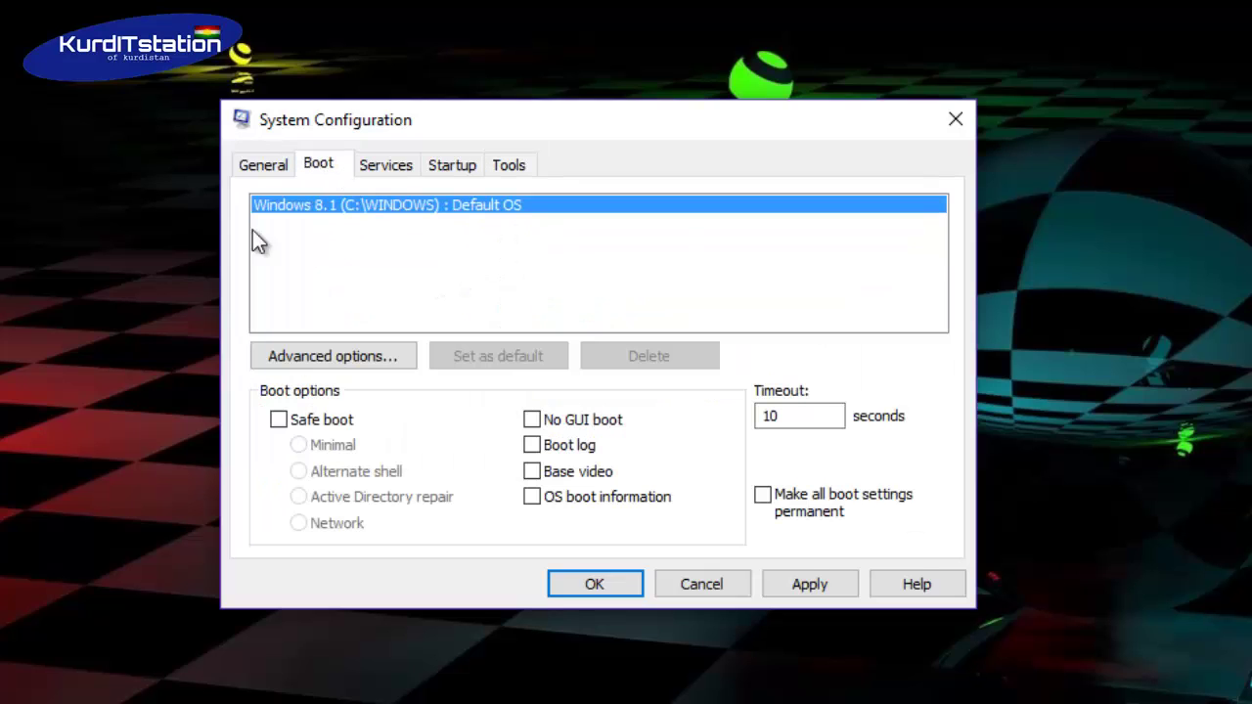
pyautogui.click(357, 356)
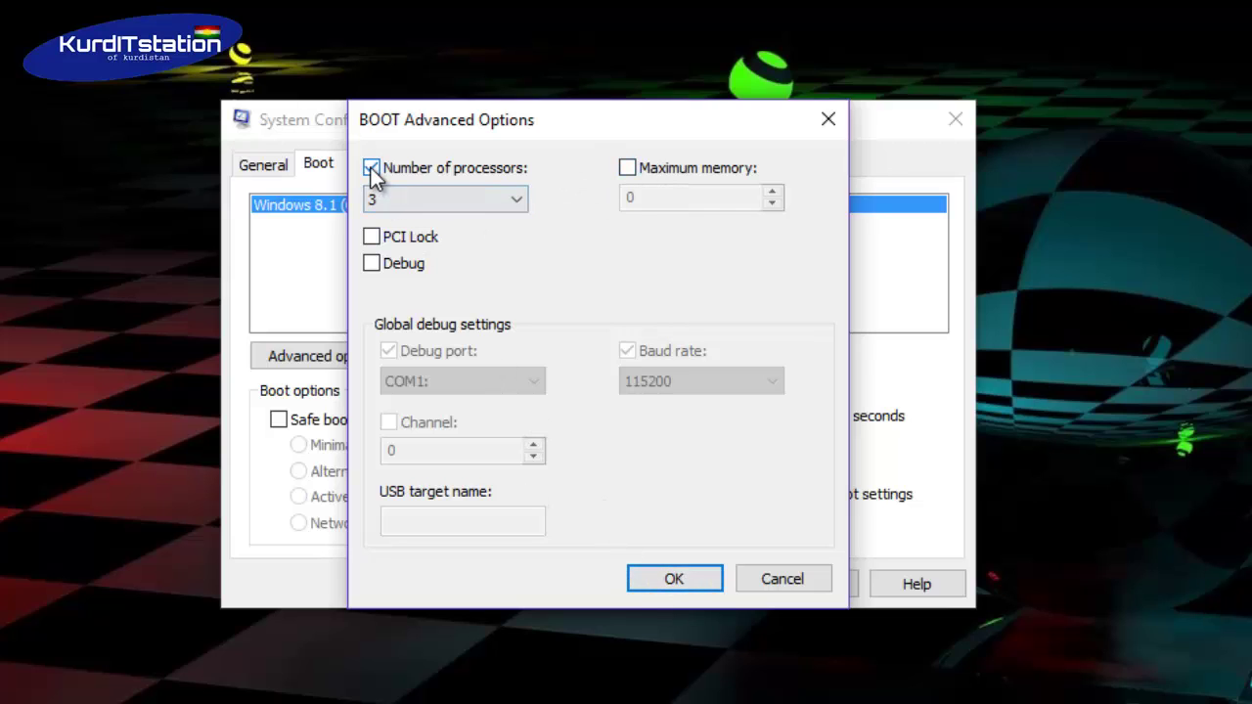
pyautogui.click(391, 199)
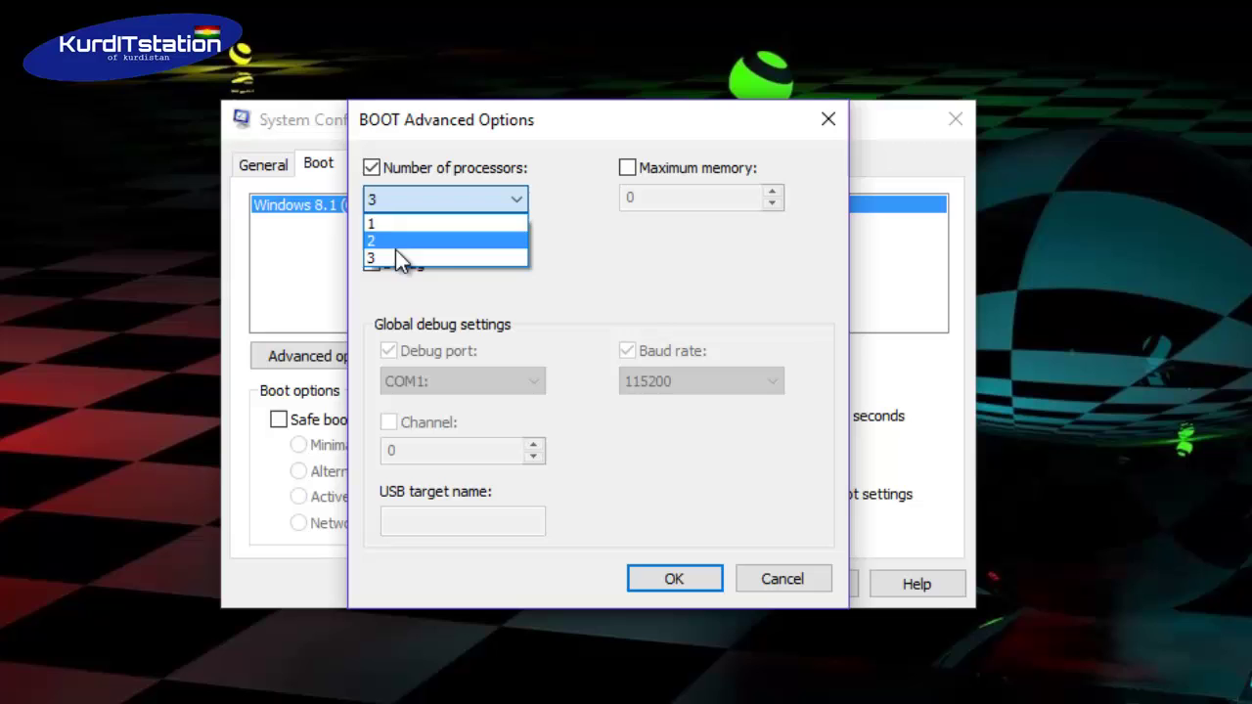
pyautogui.click(504, 128)
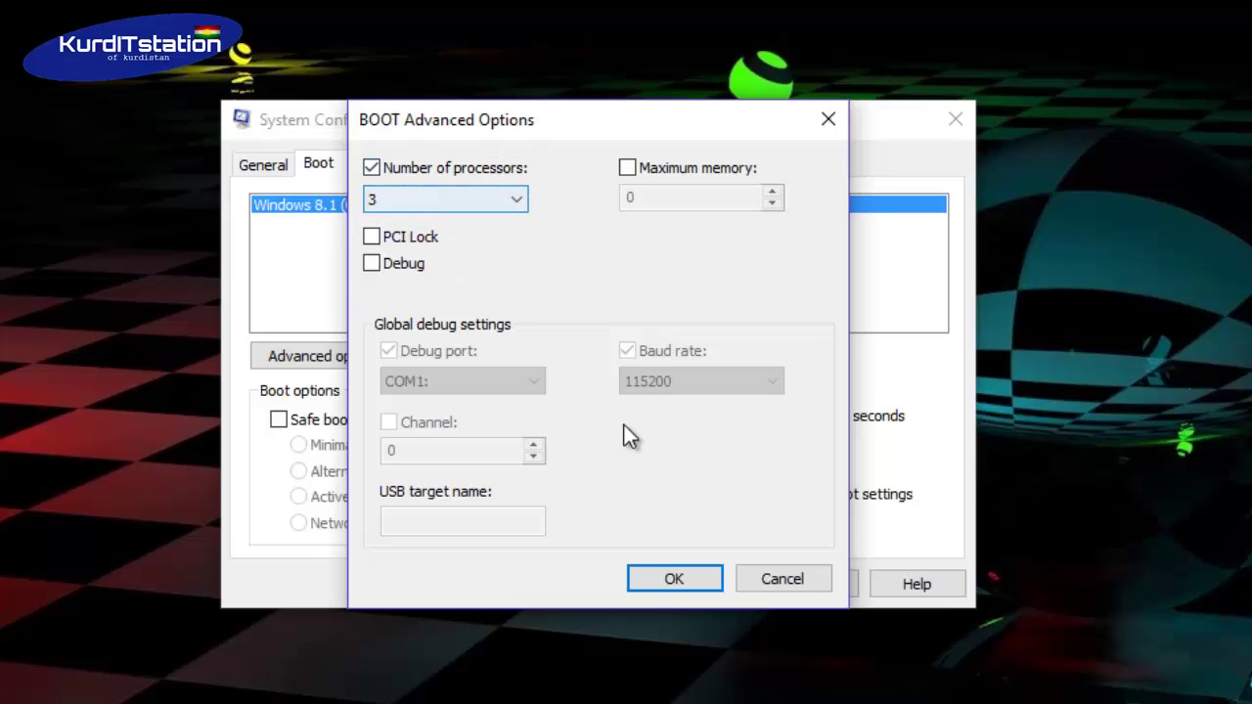
pyautogui.click(665, 580)
pyautogui.click(807, 587)
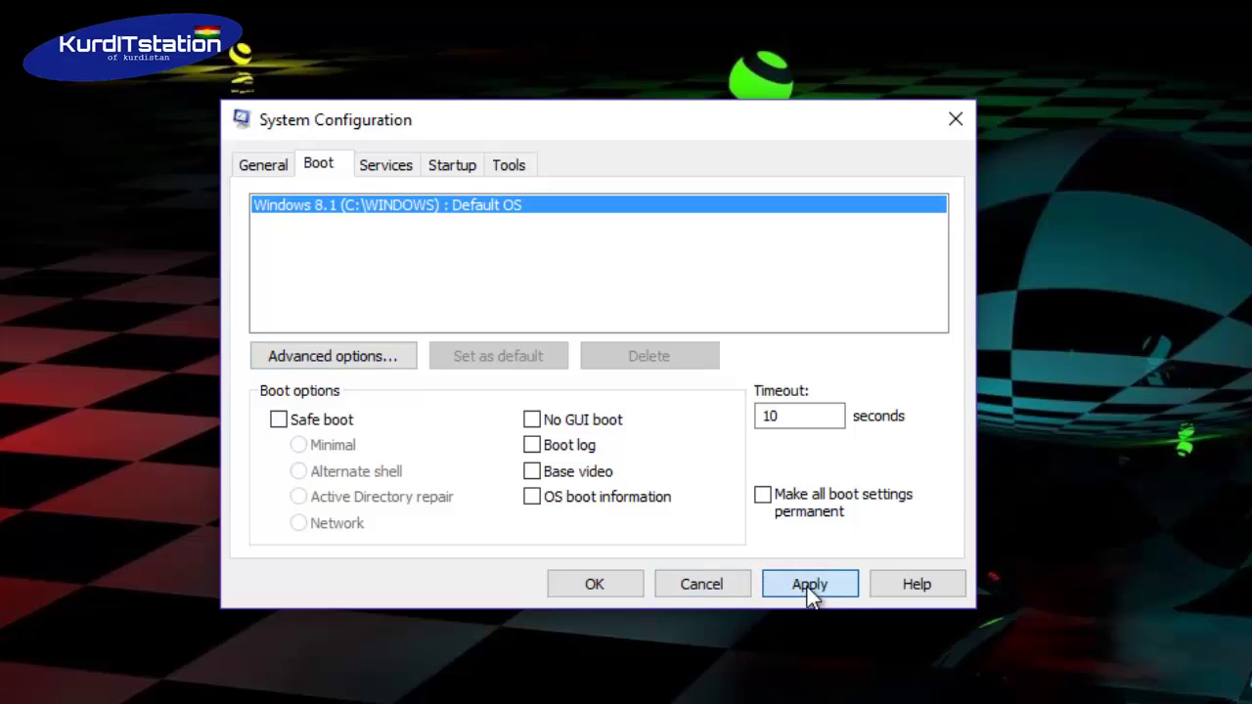
pyautogui.click(597, 583)
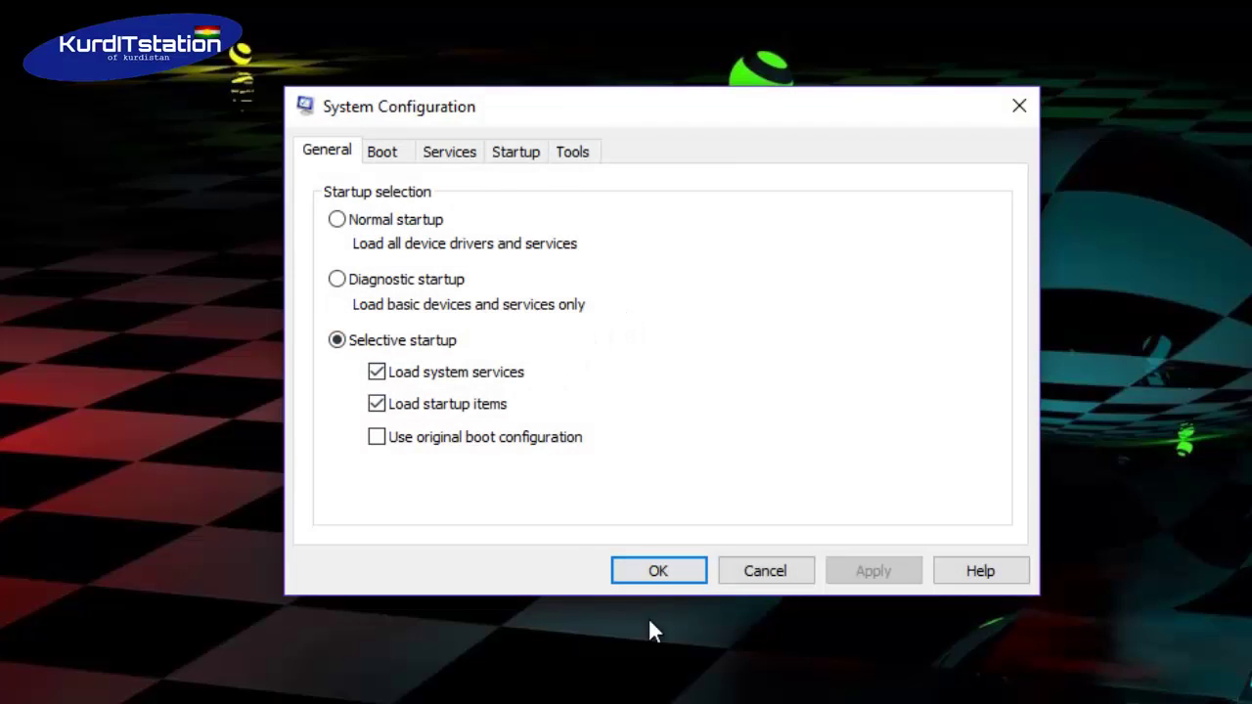
# Step: Reopen the boot Advanced options to verify 3 processors, then reapply and close System Configuration
pyautogui.click(388, 154)
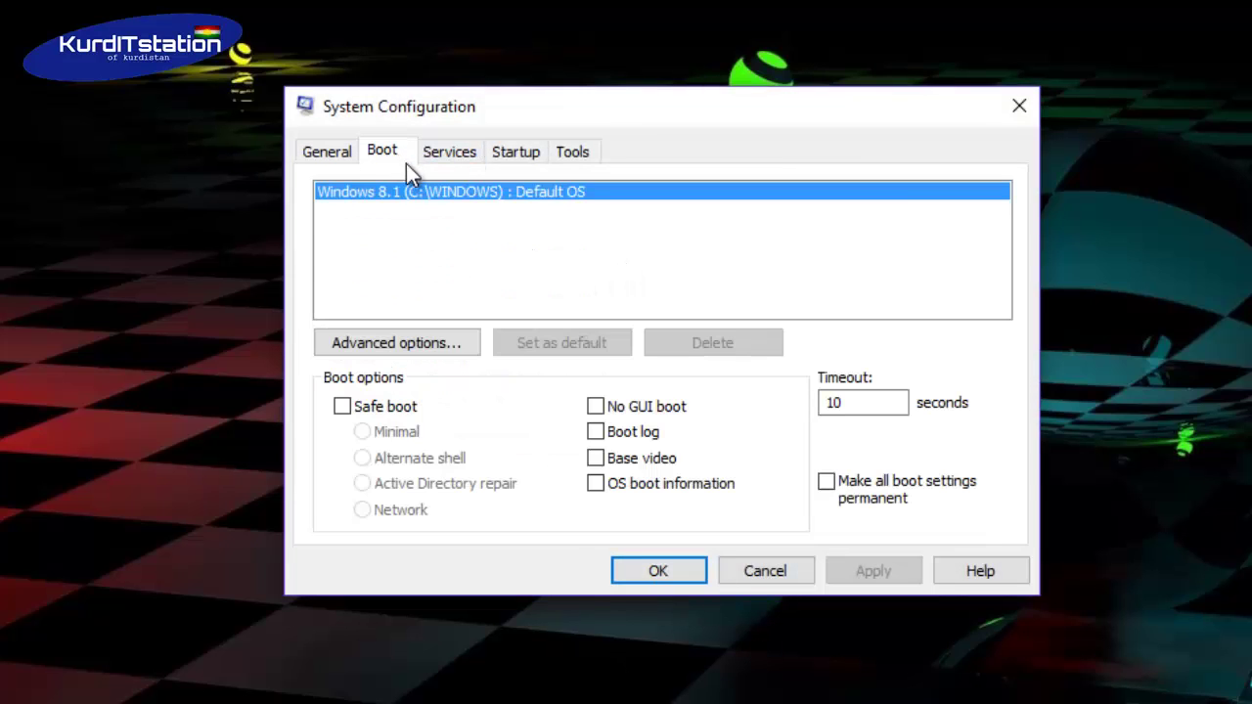
pyautogui.click(424, 350)
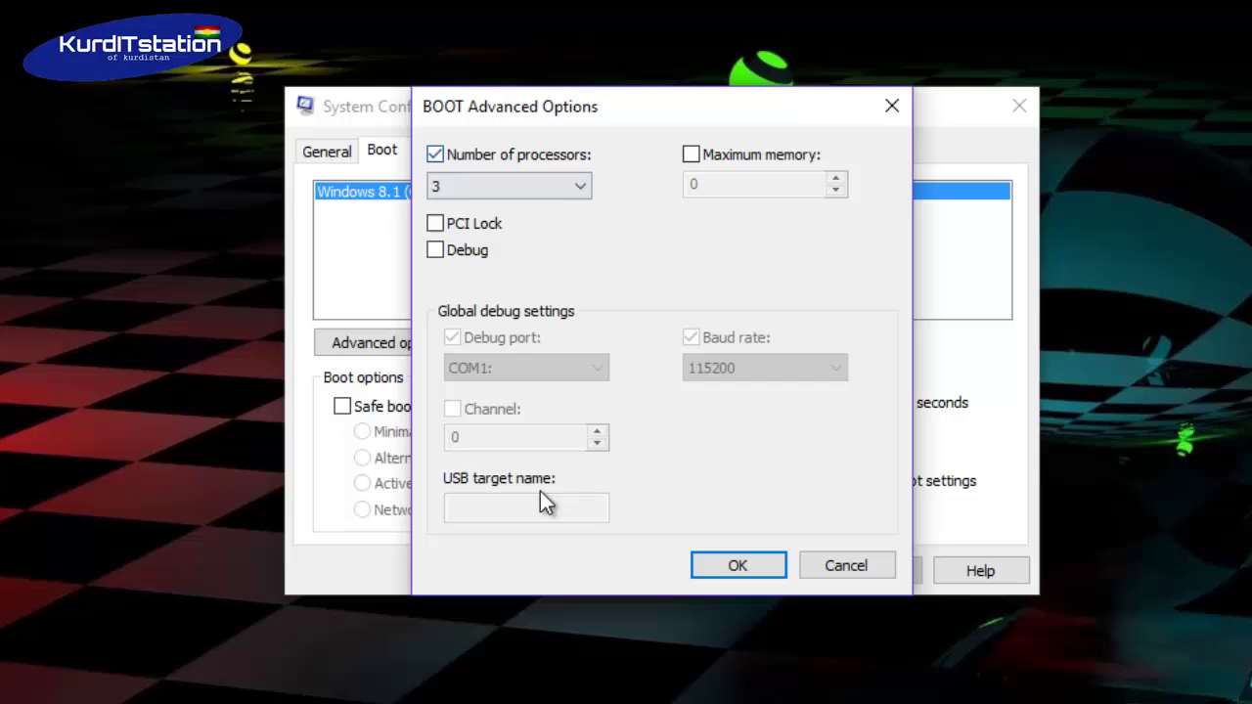
pyautogui.click(703, 568)
pyautogui.click(858, 577)
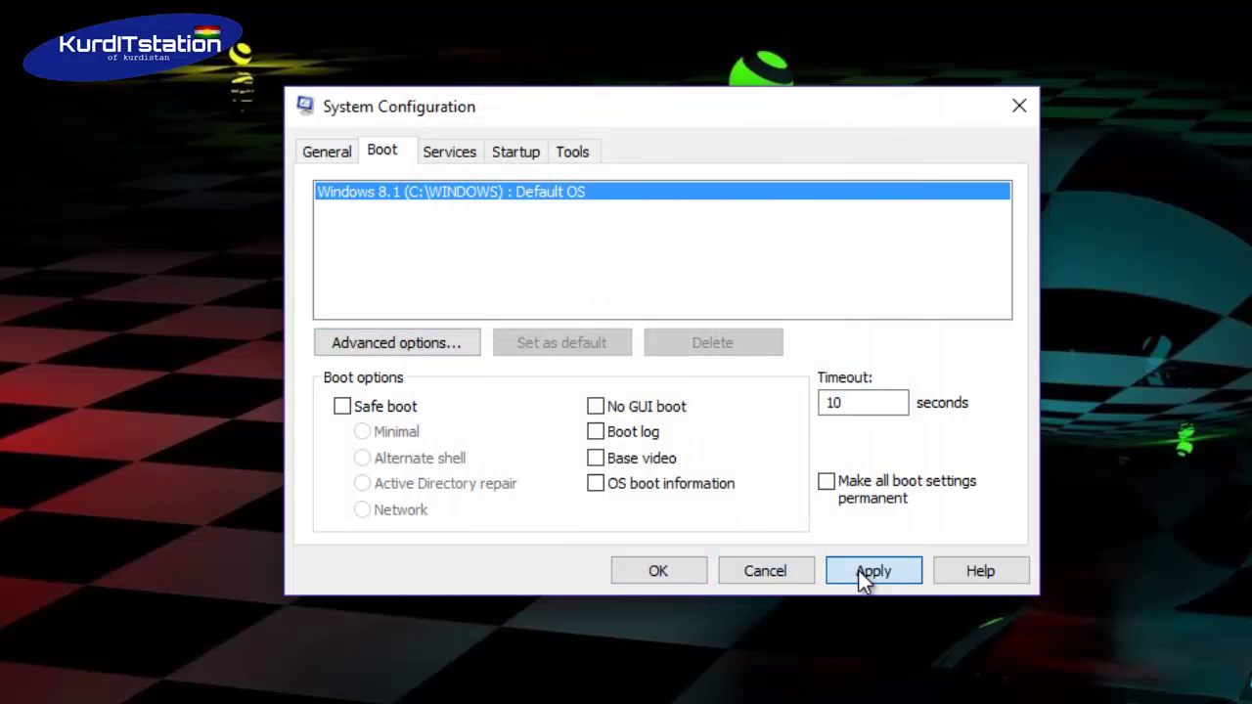
pyautogui.click(673, 578)
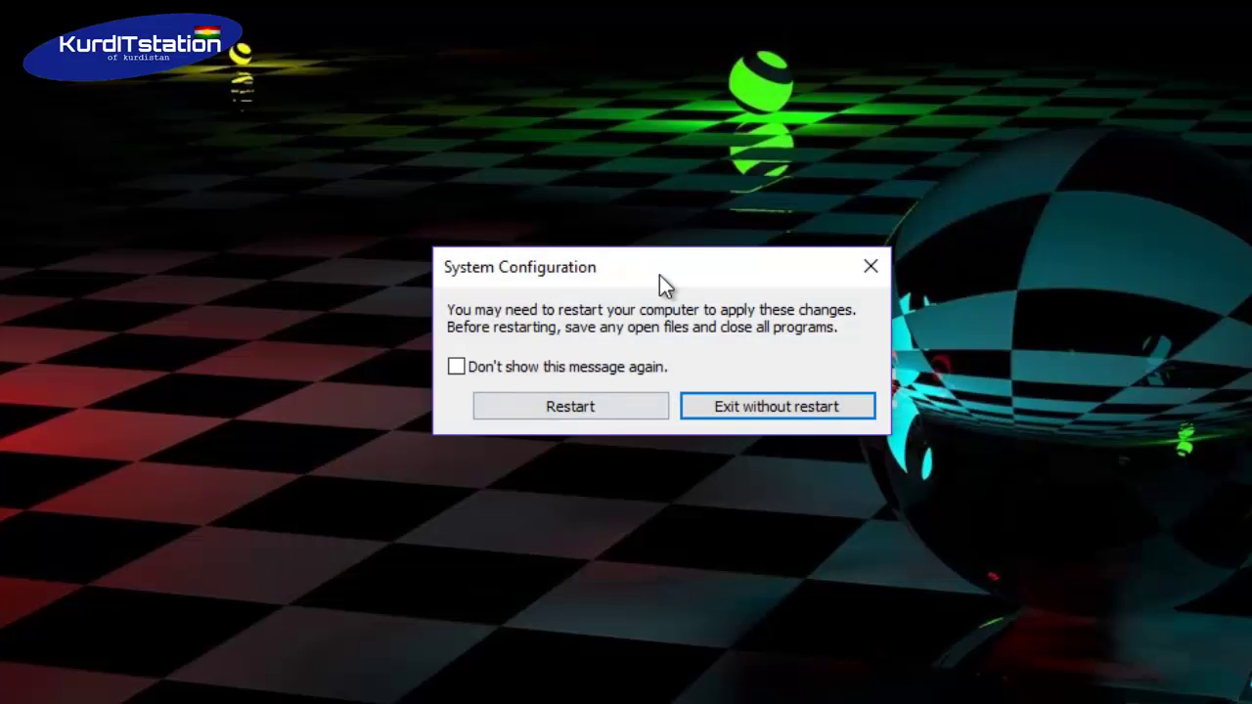
# Step: Move the System Configuration restart prompt slightly up and to the left
pyautogui.moveTo(659, 275); pyautogui.dragTo(601, 261)
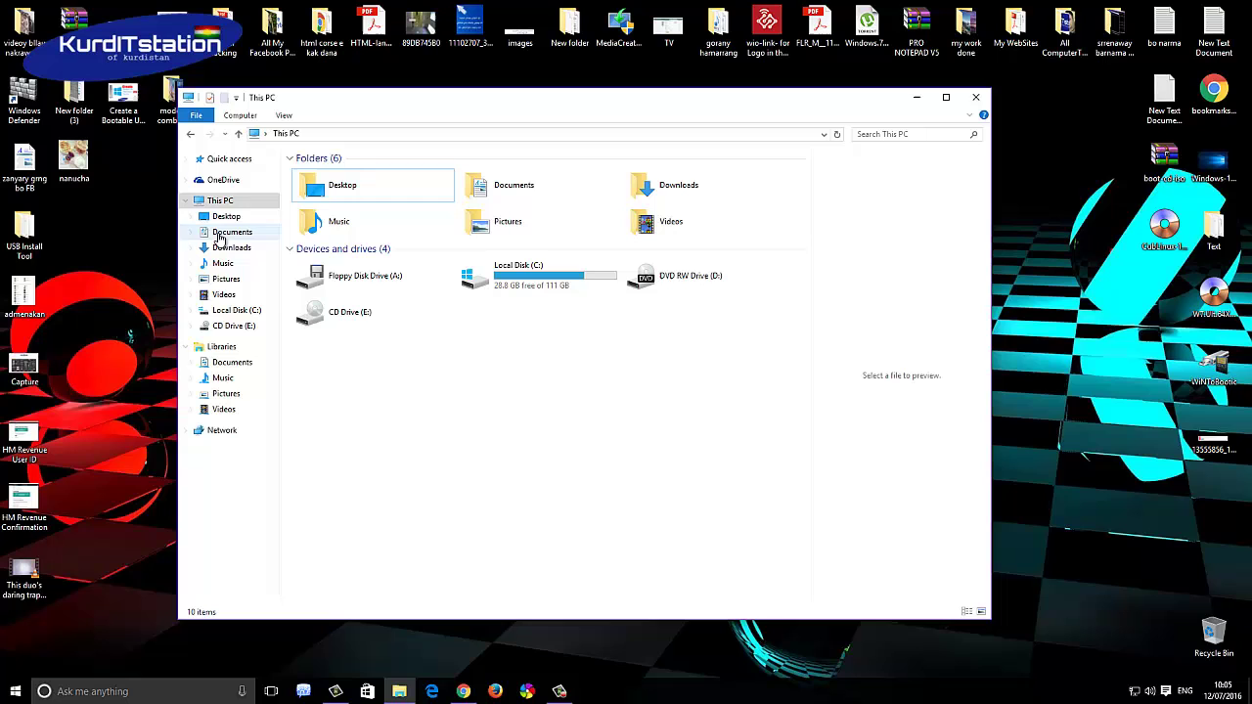
# Step: Open This PC's Properties to check the installed RAM and processor
pyautogui.rightClick(225, 202)
pyautogui.click(274, 368)
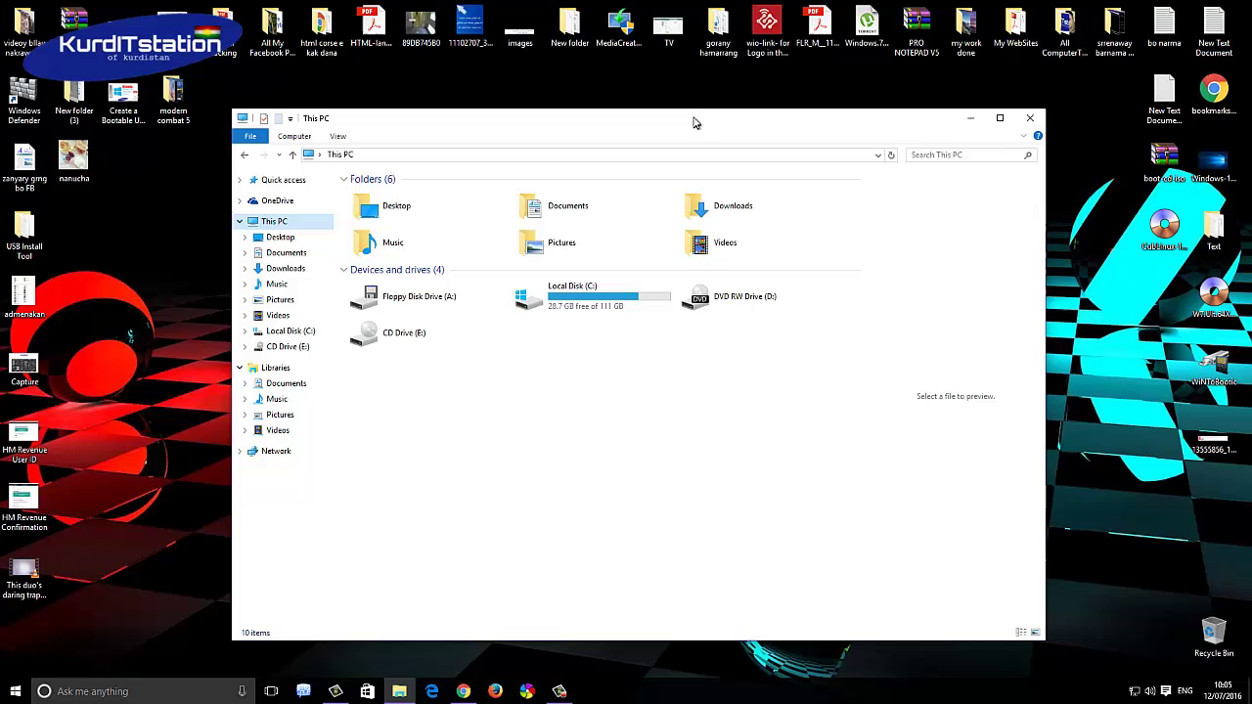
pyautogui.click(1031, 126)
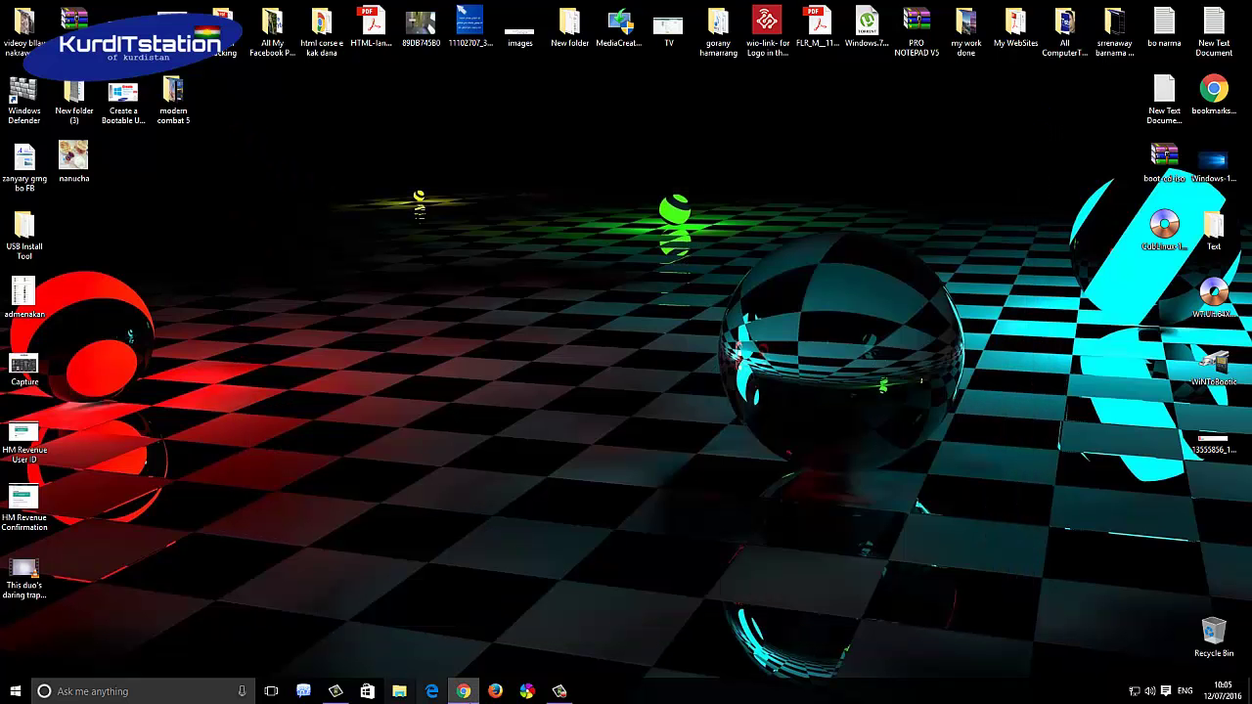
pyautogui.click(463, 692)
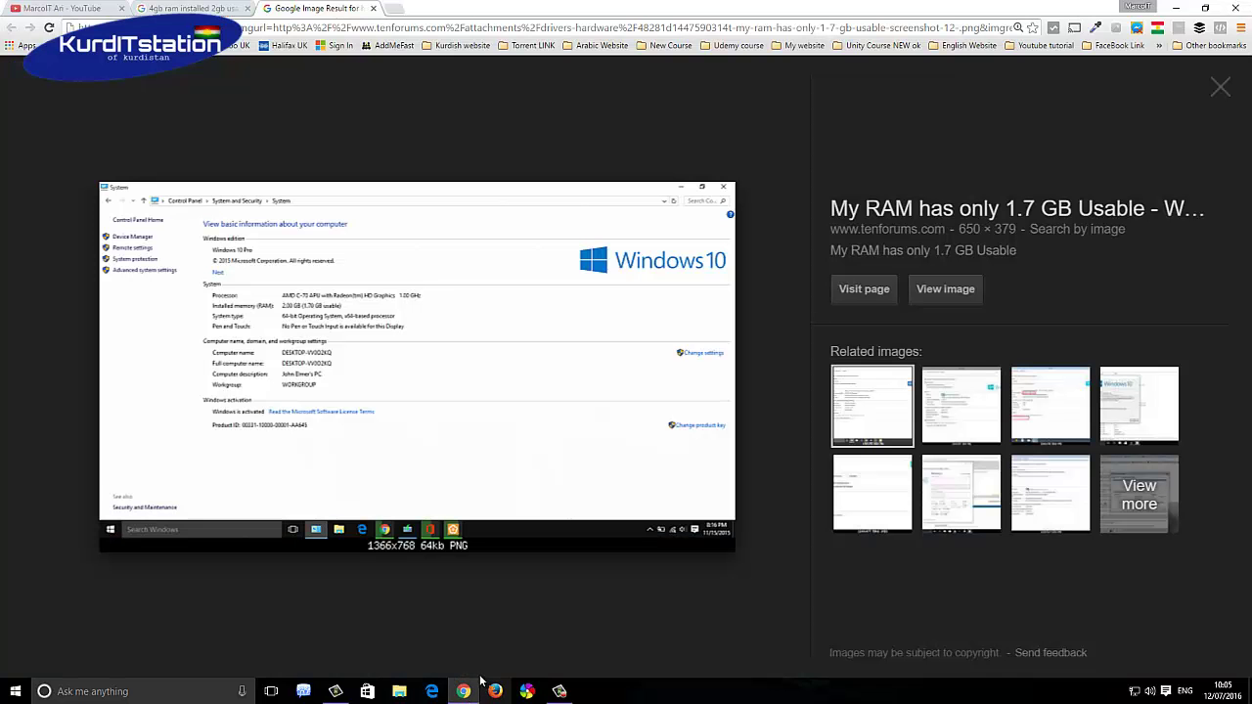
pyautogui.click(69, 8)
pyautogui.scroll(3, 499, 445)
pyautogui.scroll(1, 499, 446)
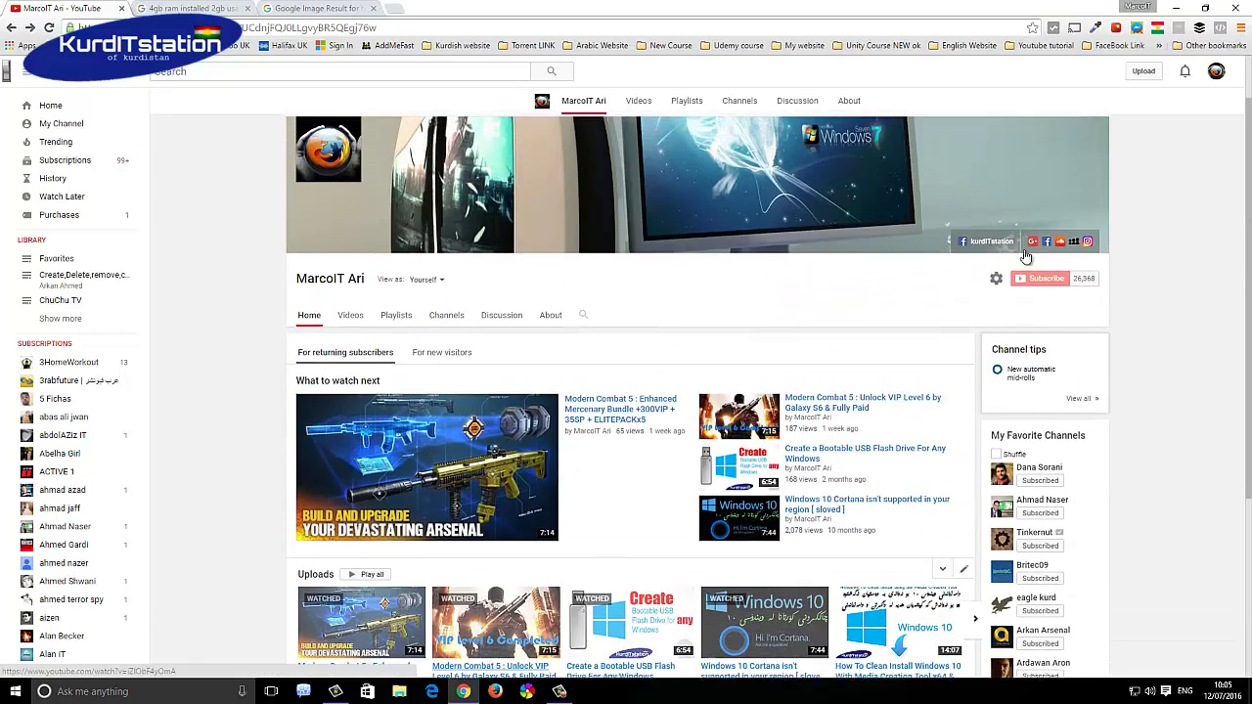
pyautogui.scroll(-3, 528, 460)
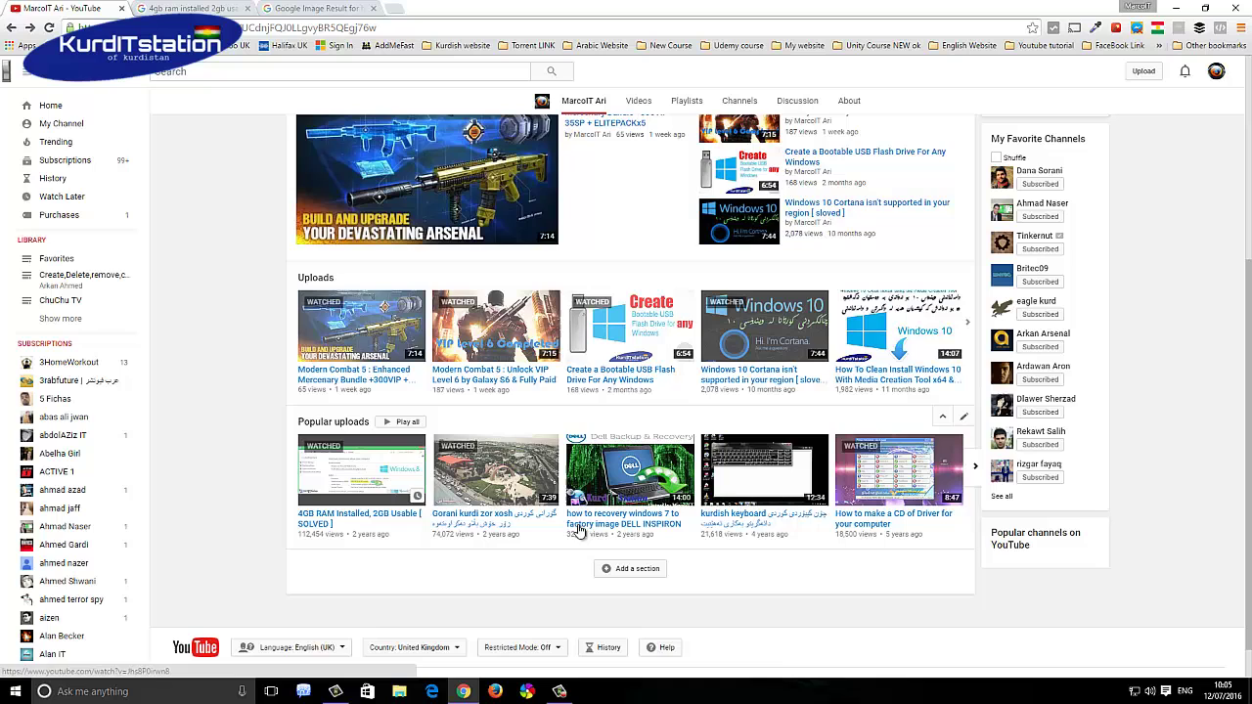
pyautogui.scroll(1, 531, 483)
pyautogui.scroll(2, 531, 485)
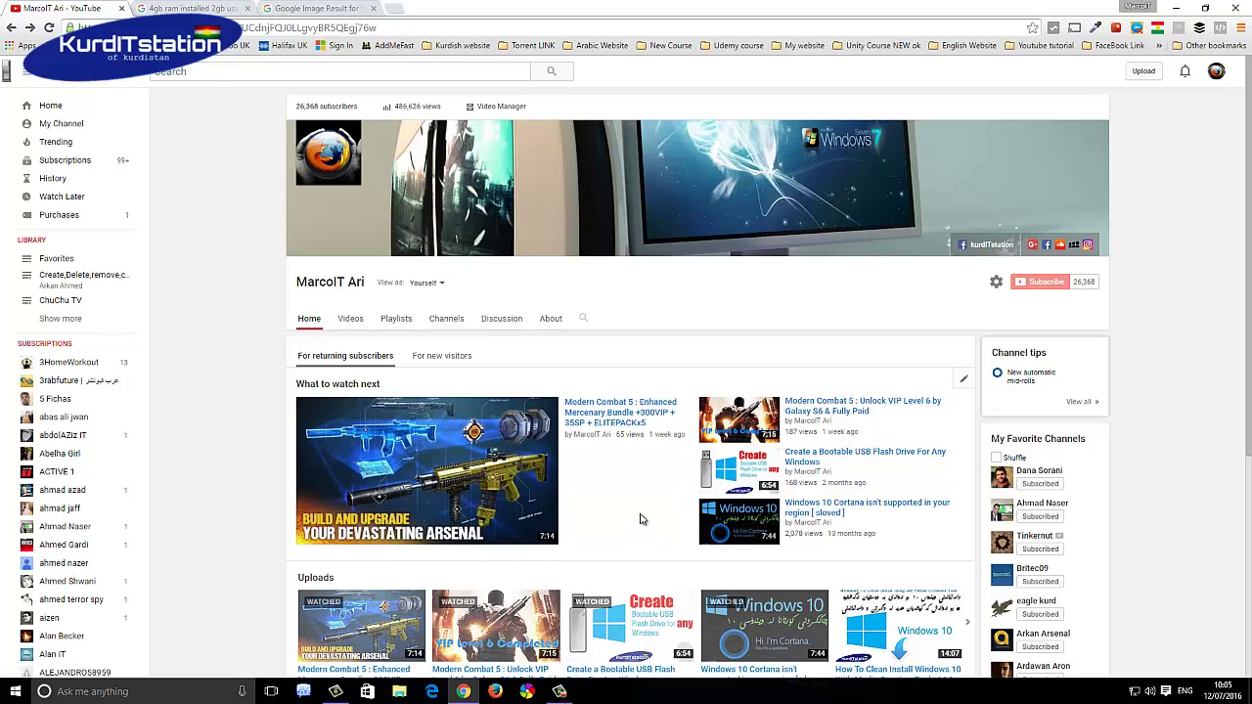
pyautogui.scroll(-1, 640, 500)
pyautogui.moveTo(631, 499)
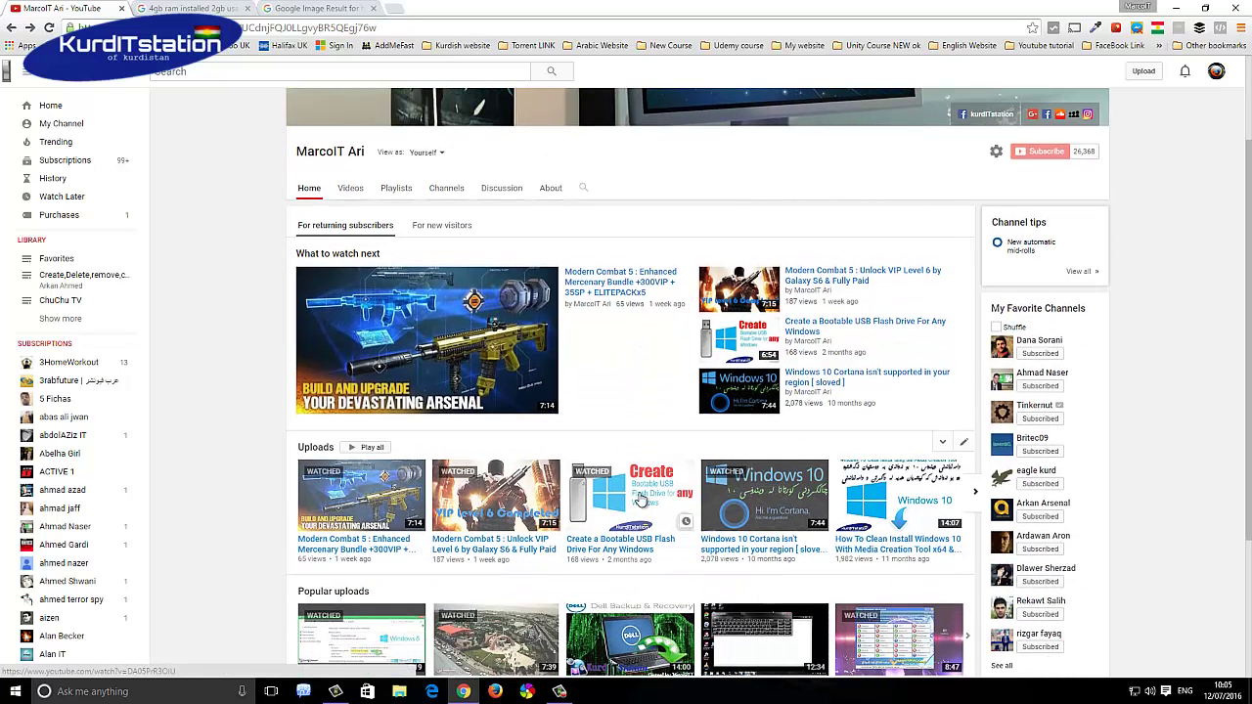
pyautogui.scroll(1, 641, 500)
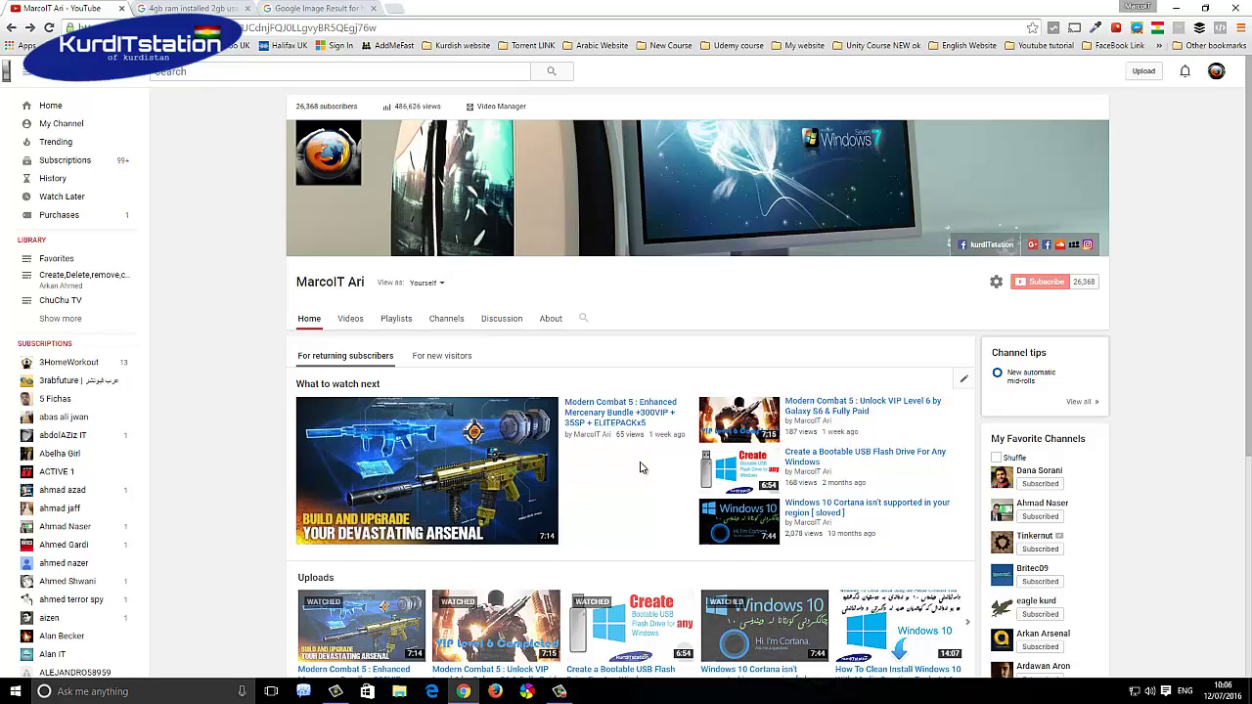
pyautogui.scroll(-3, 640, 467)
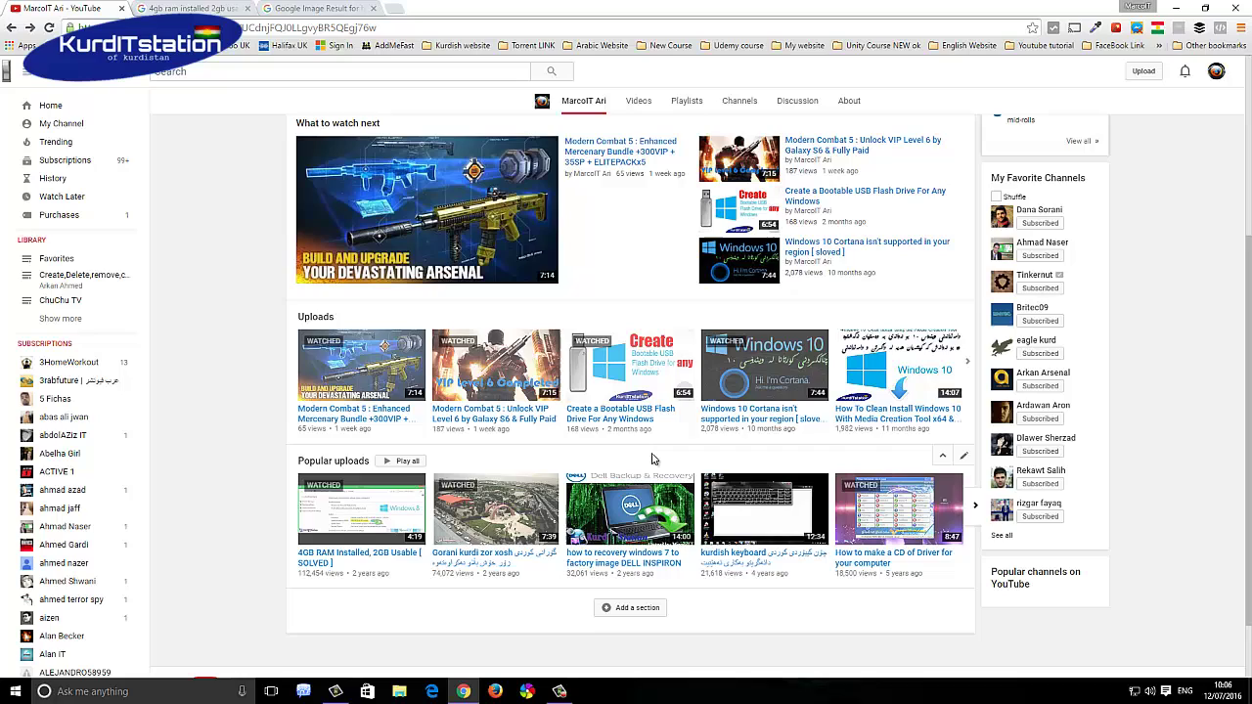
pyautogui.scroll(3, 653, 459)
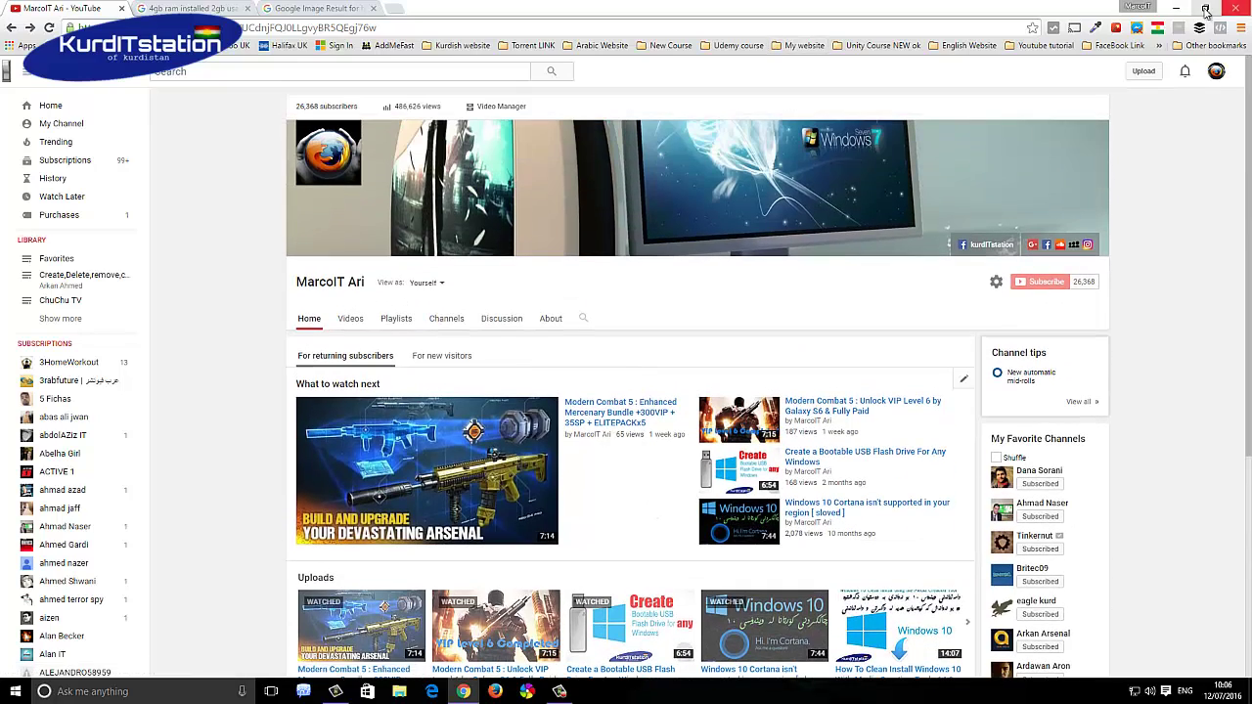
pyautogui.click(1174, 8)
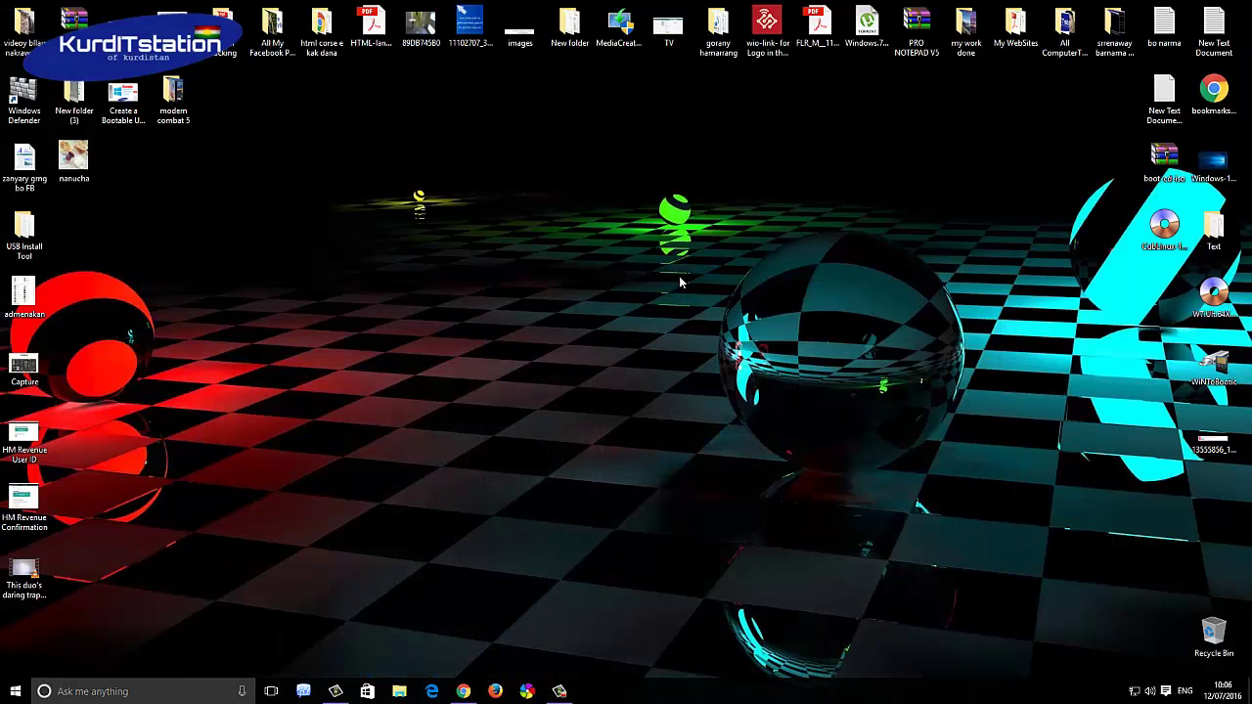